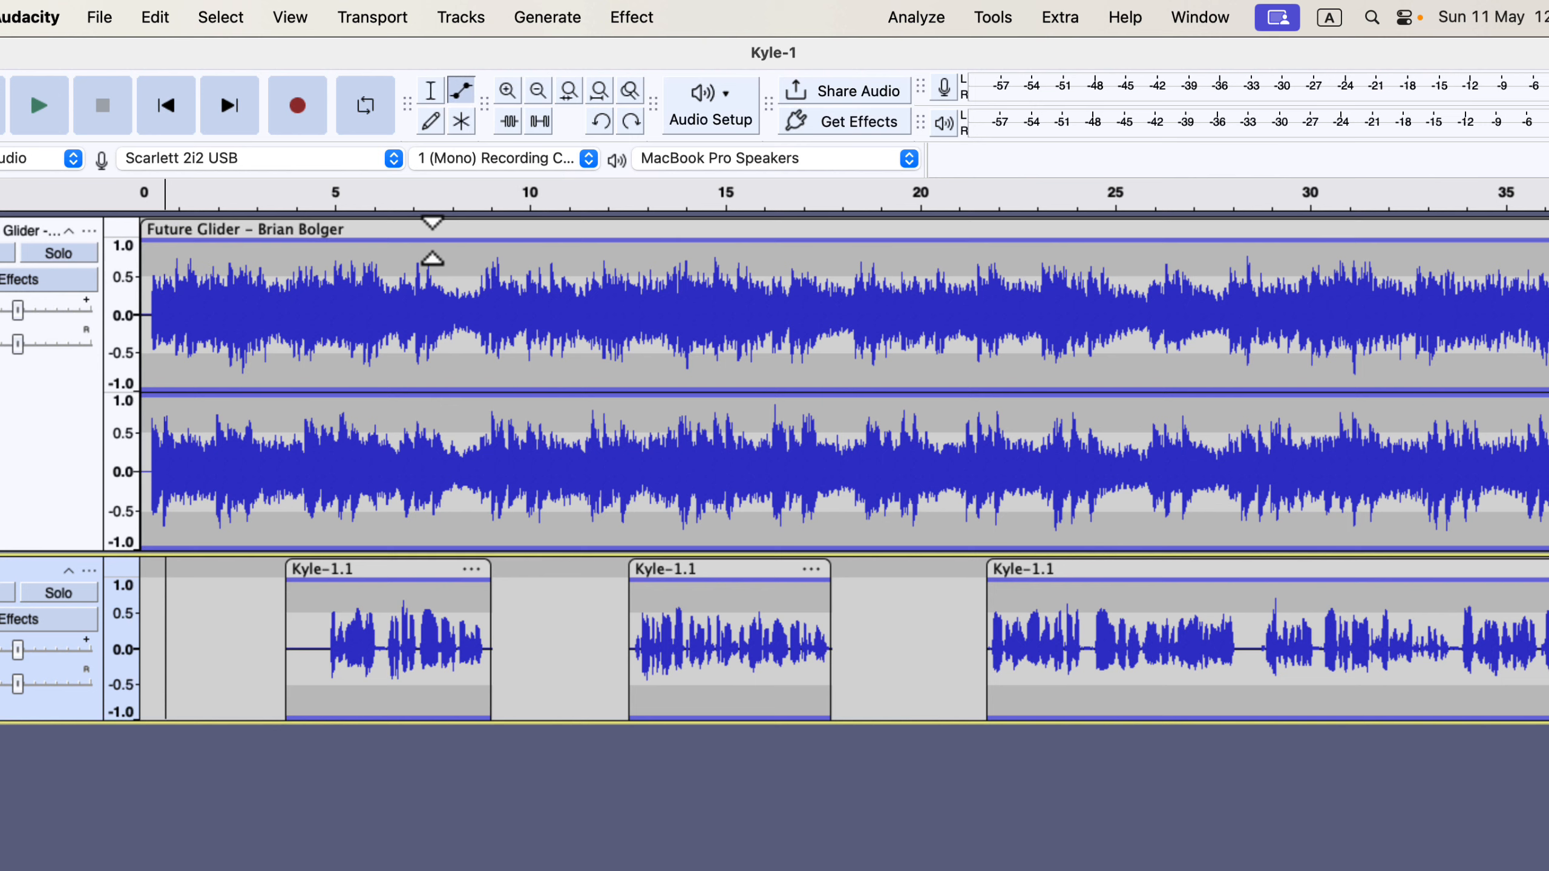
Try lowering the volume of the entire music clip evenly with the Envelope tool, and undo both reductions
mouse_move(432, 242)
mouse_down()
mouse_move(424, 271)
mouse_move(425, 237)
mouse_move(425, 256)
mouse_up()
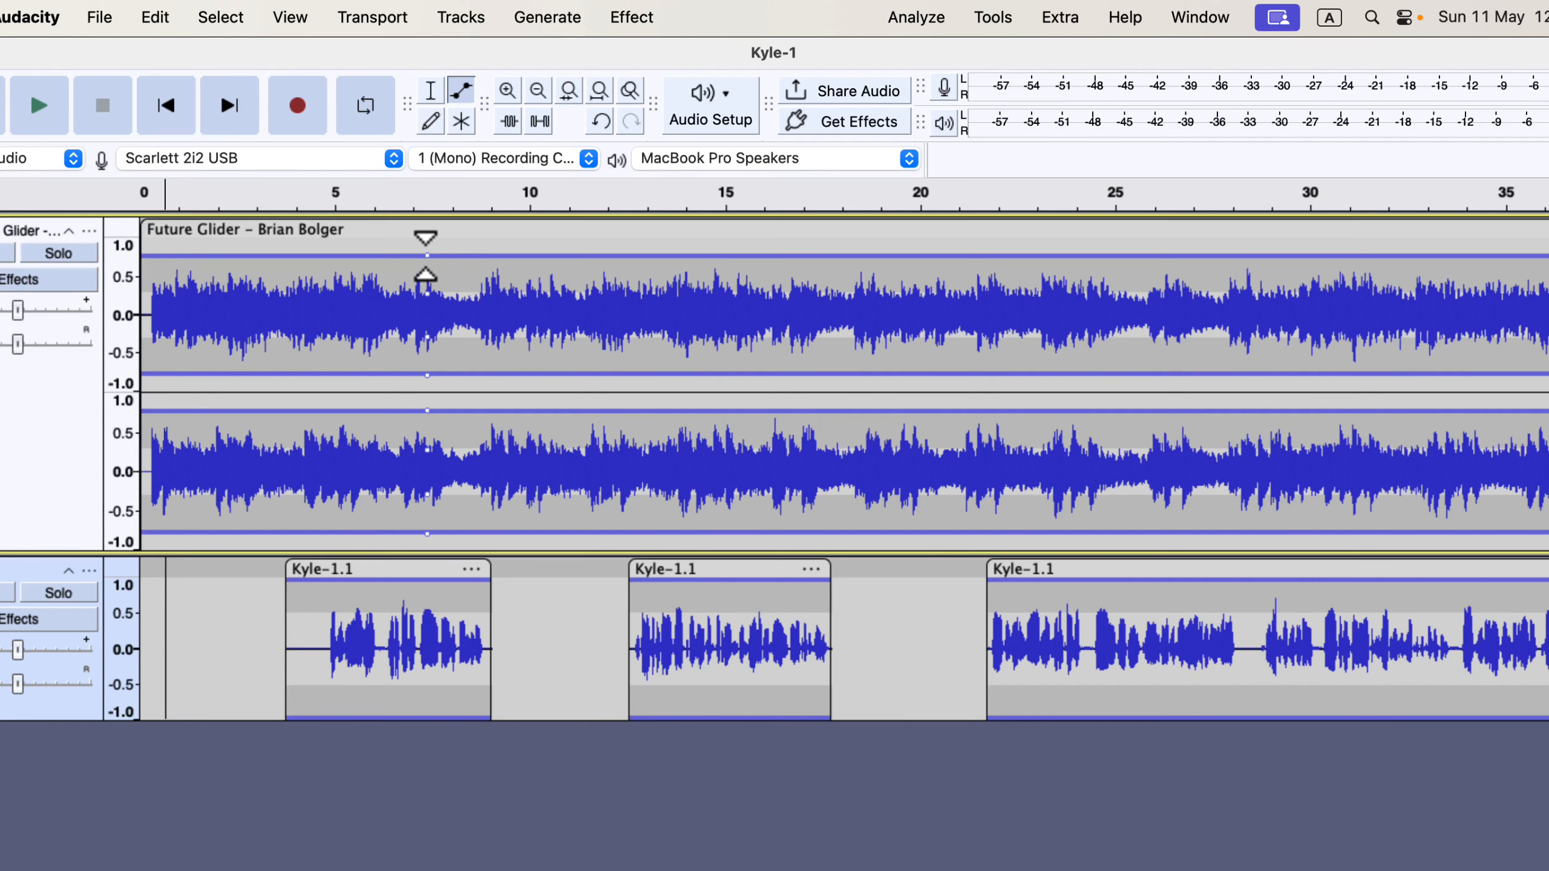
mouse_move(425, 257)
mouse_down()
mouse_move(425, 293)
mouse_move(425, 267)
mouse_up()
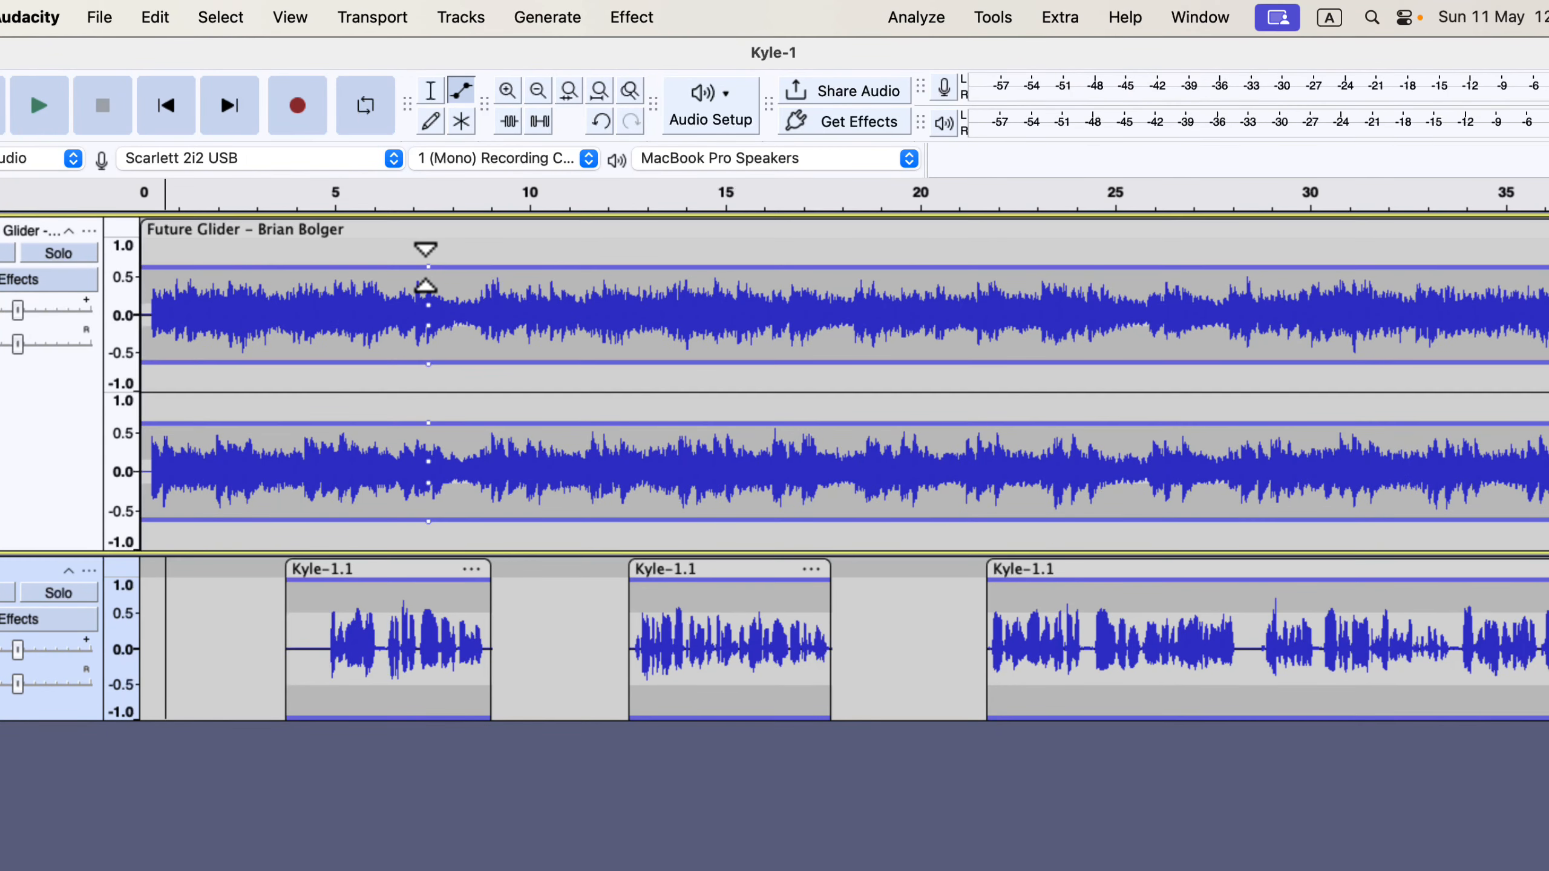
key(super+z)
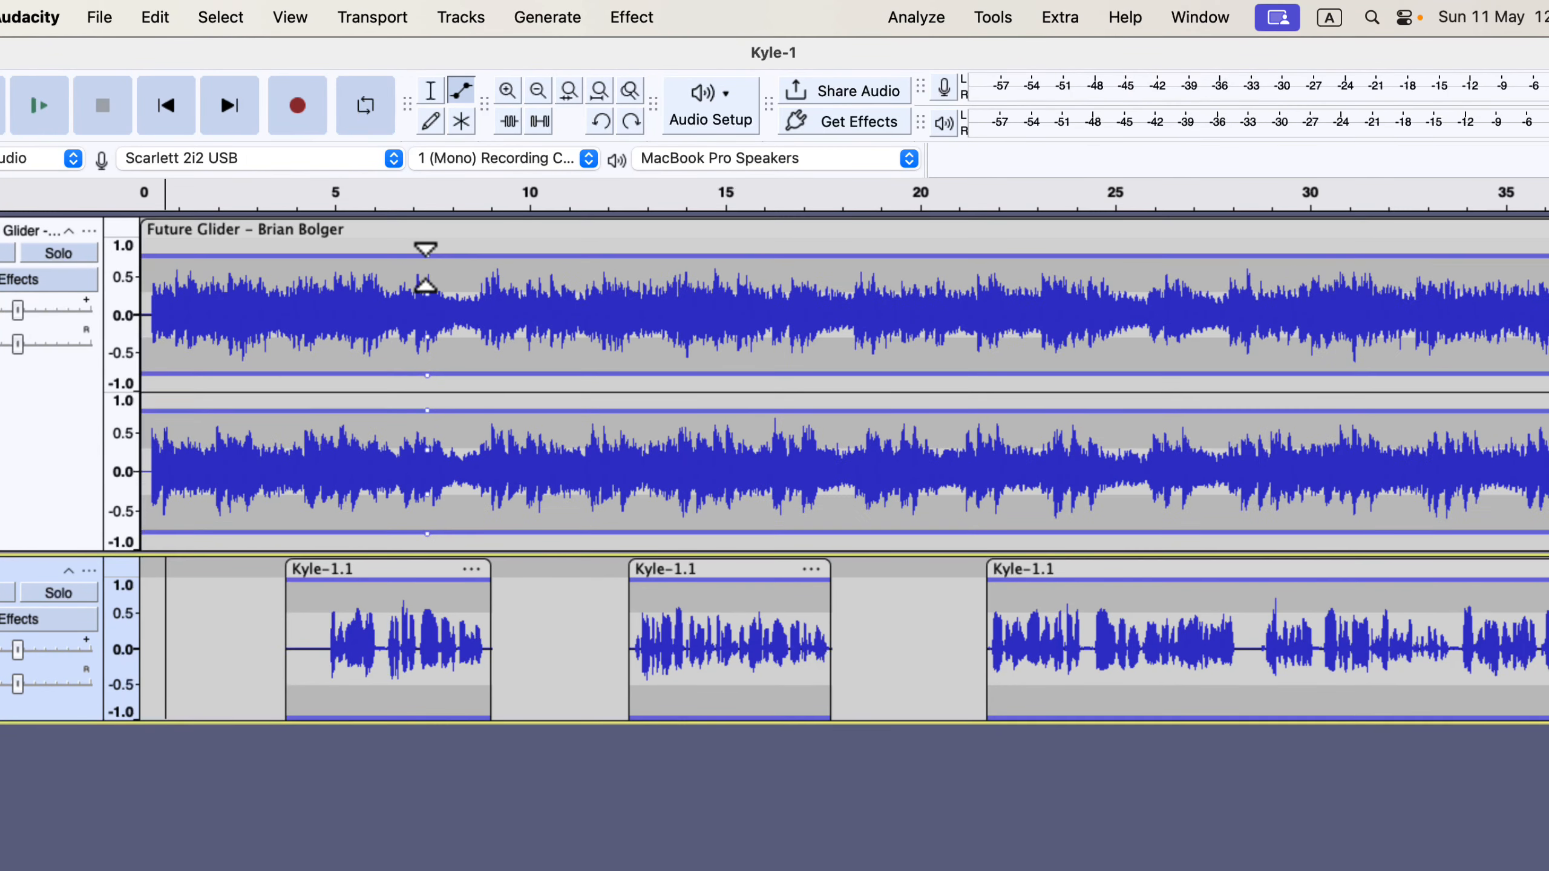
key(super+z)
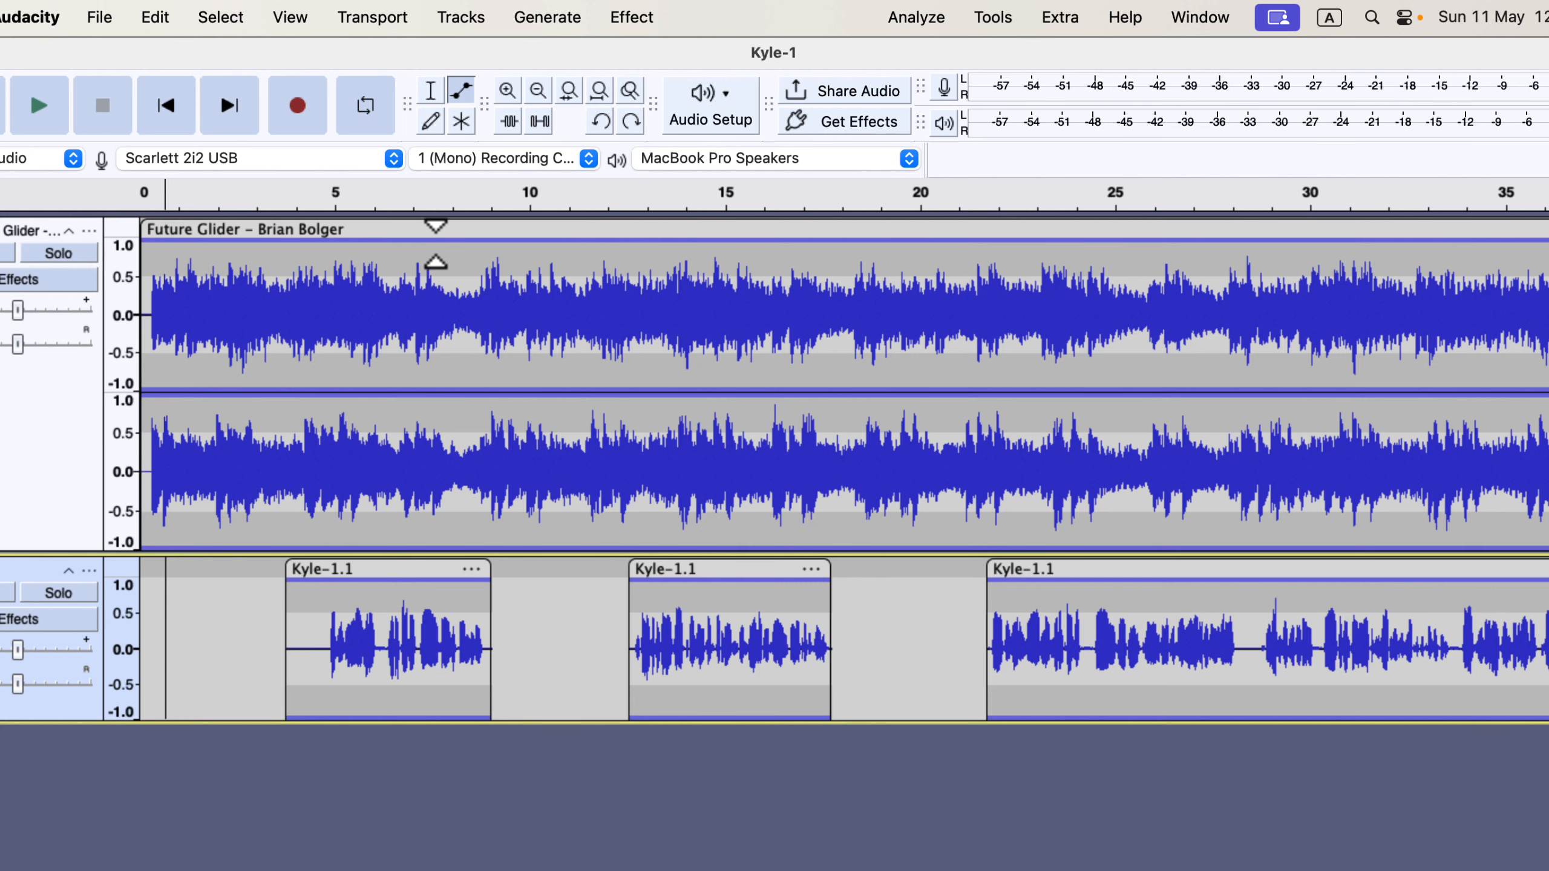
Shape the music clip's envelope with points at about 7.5 and 12 seconds, dips between them, and reduced volume over the first 5 seconds
click(437, 243)
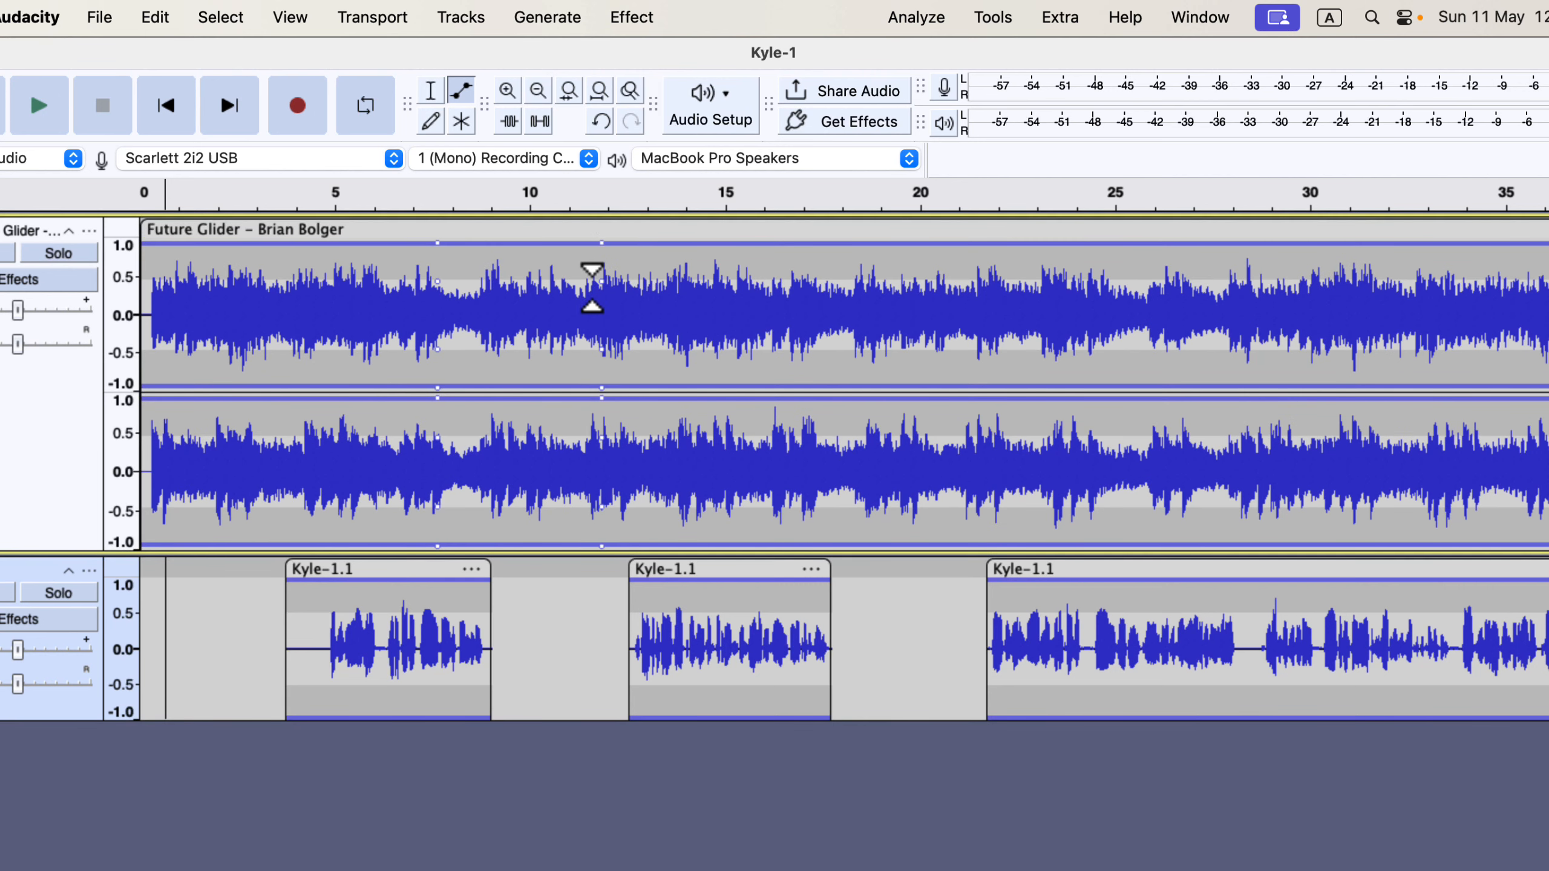
drag(501, 260, 569, 284)
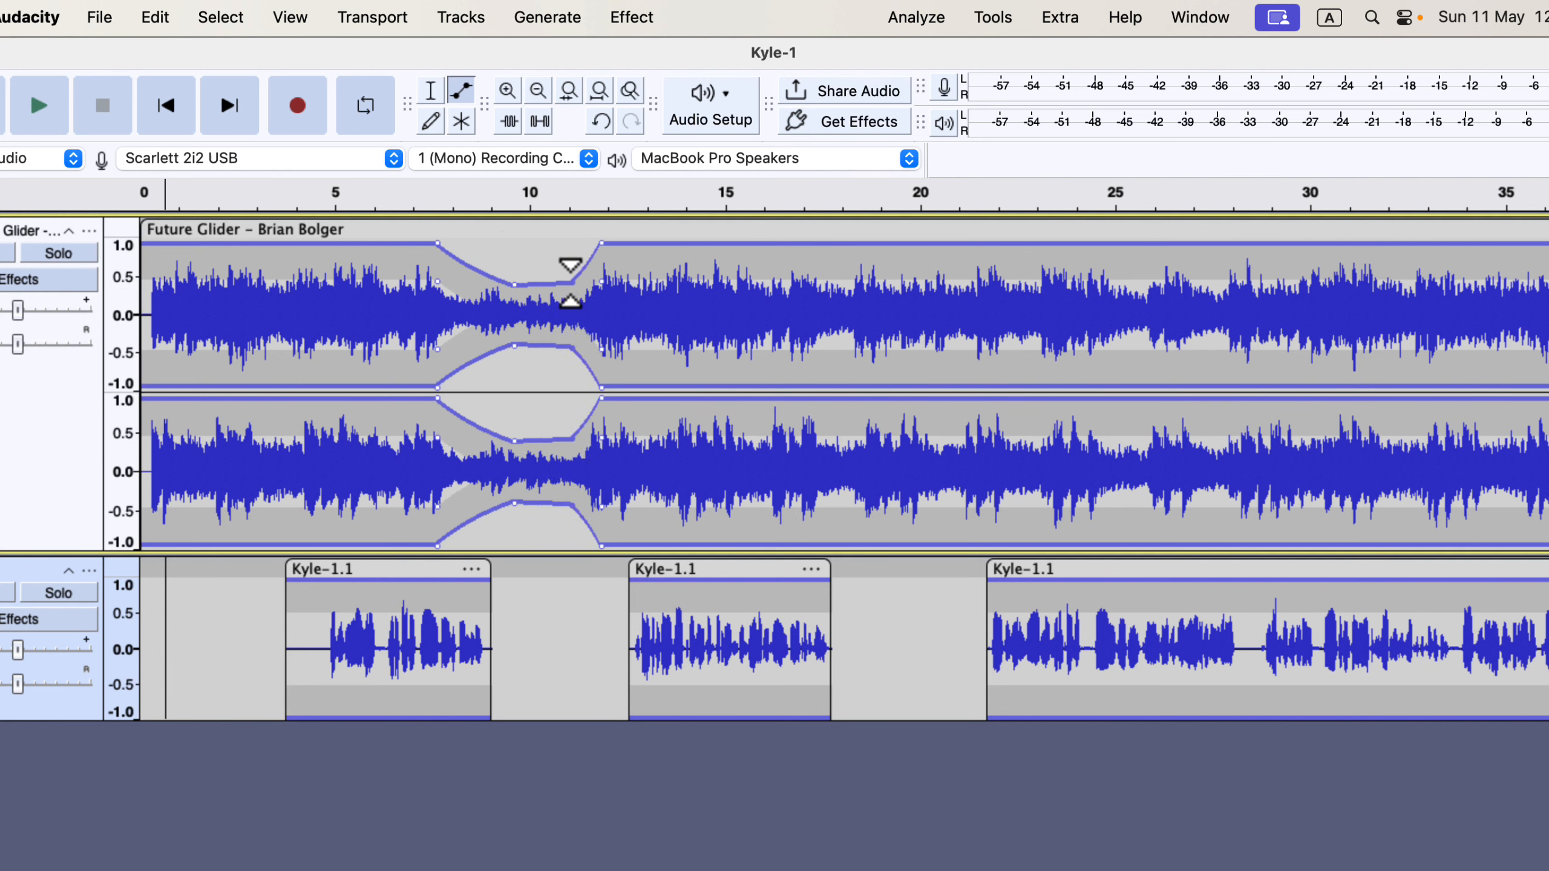
drag(466, 266, 504, 263)
drag(465, 277, 465, 273)
drag(208, 244, 208, 275)
drag(328, 263, 328, 285)
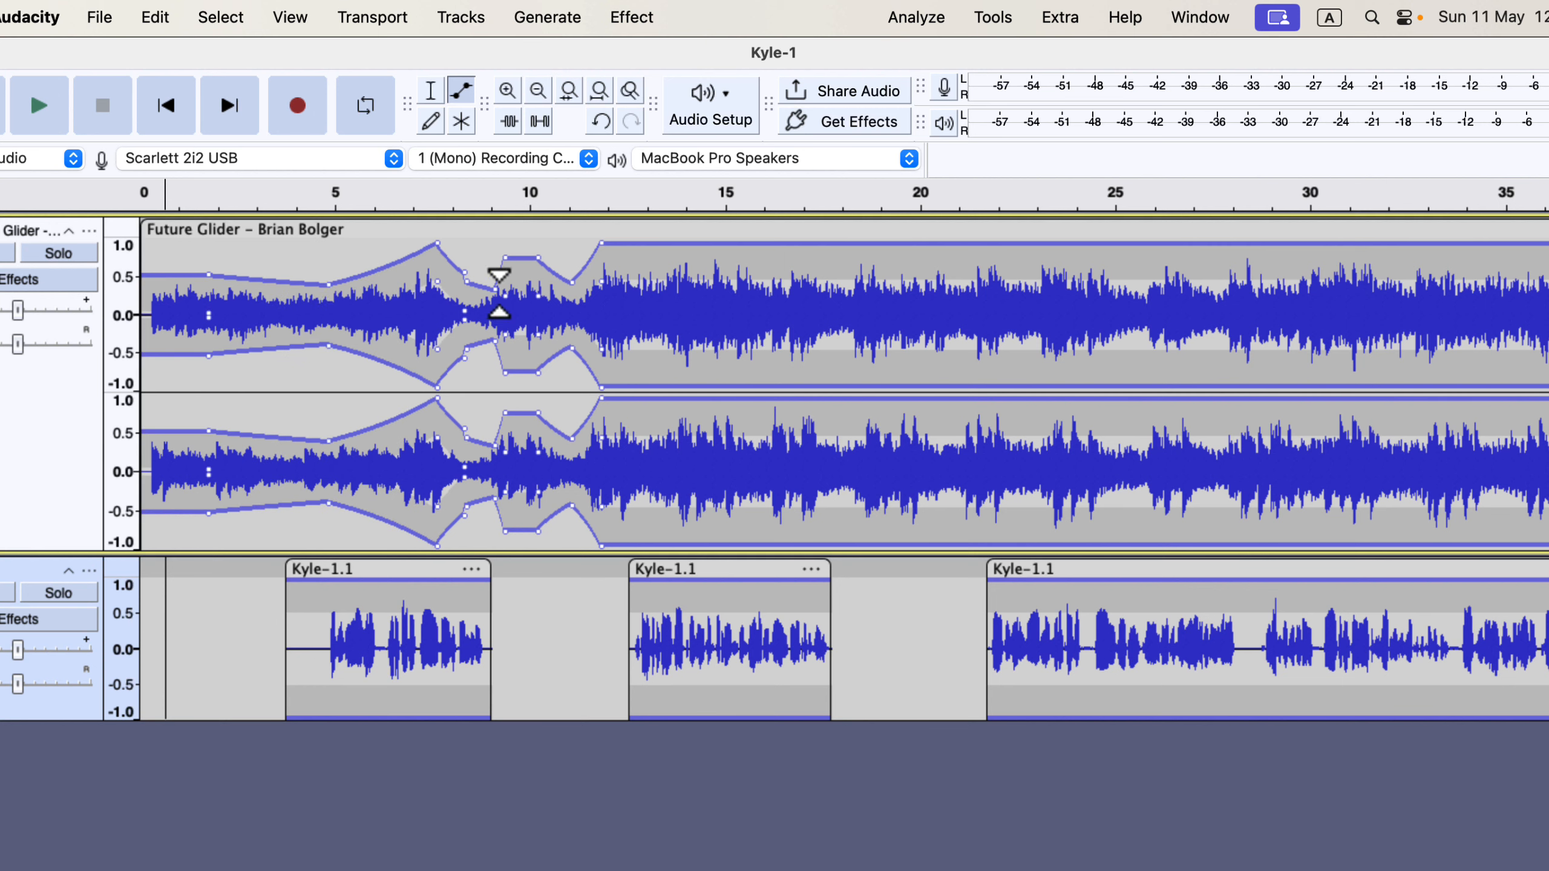
Undo all the envelope points so the music clip has its original flat envelope
key(super+z)
key(super+z)
key(super+z)
key(super+z)
key(super+z)
key(super+z)
key(super+z)
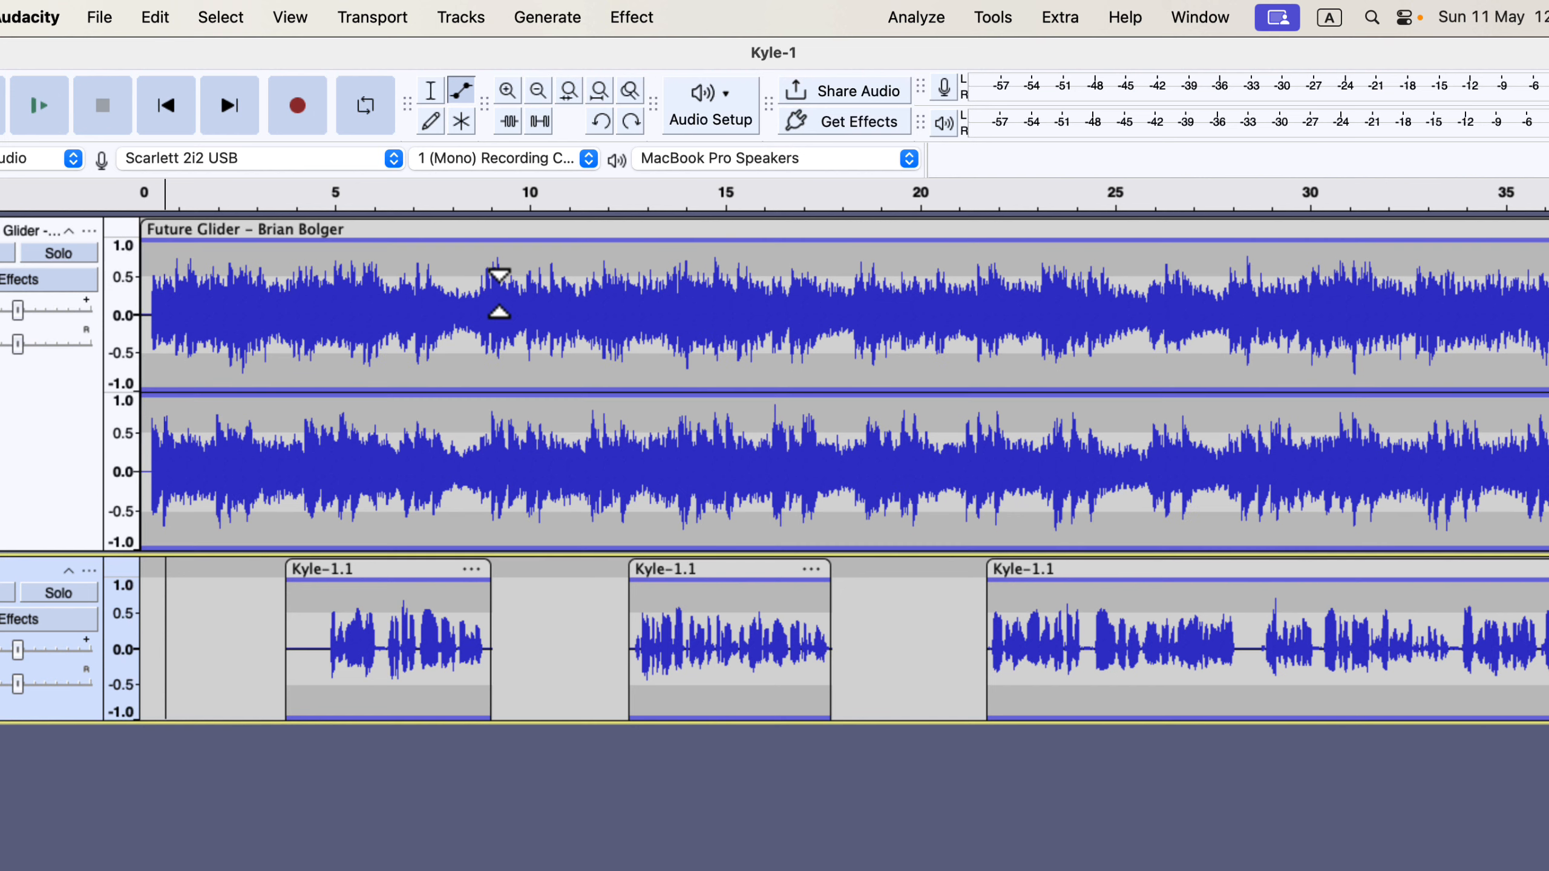
Select the whole music clip and apply Auto Duck with a duck amount of -12 dB
click(430, 90)
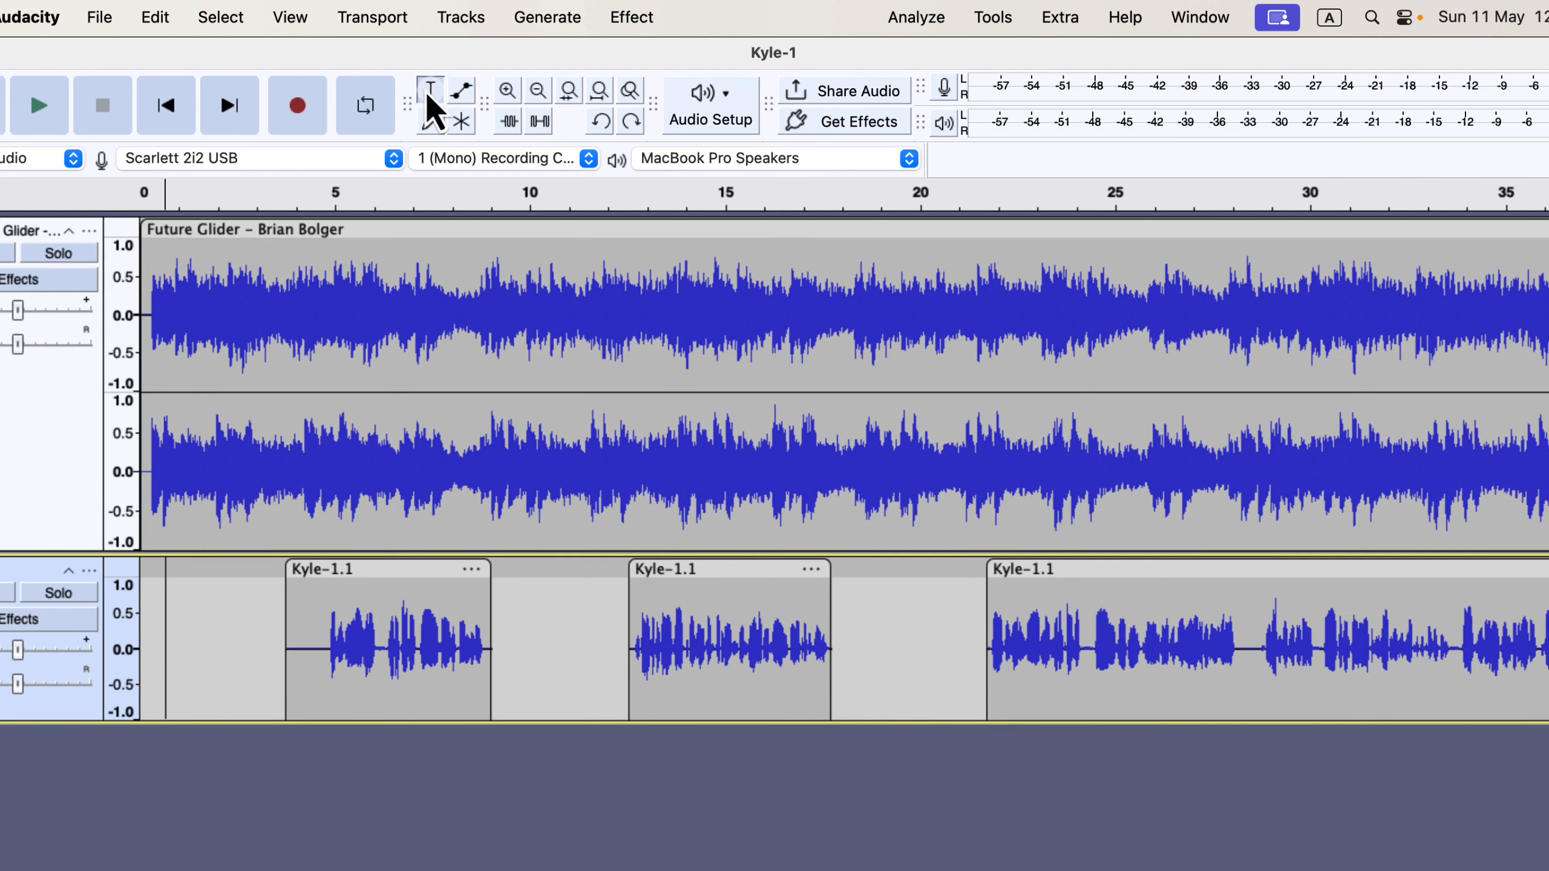
double_click(412, 293)
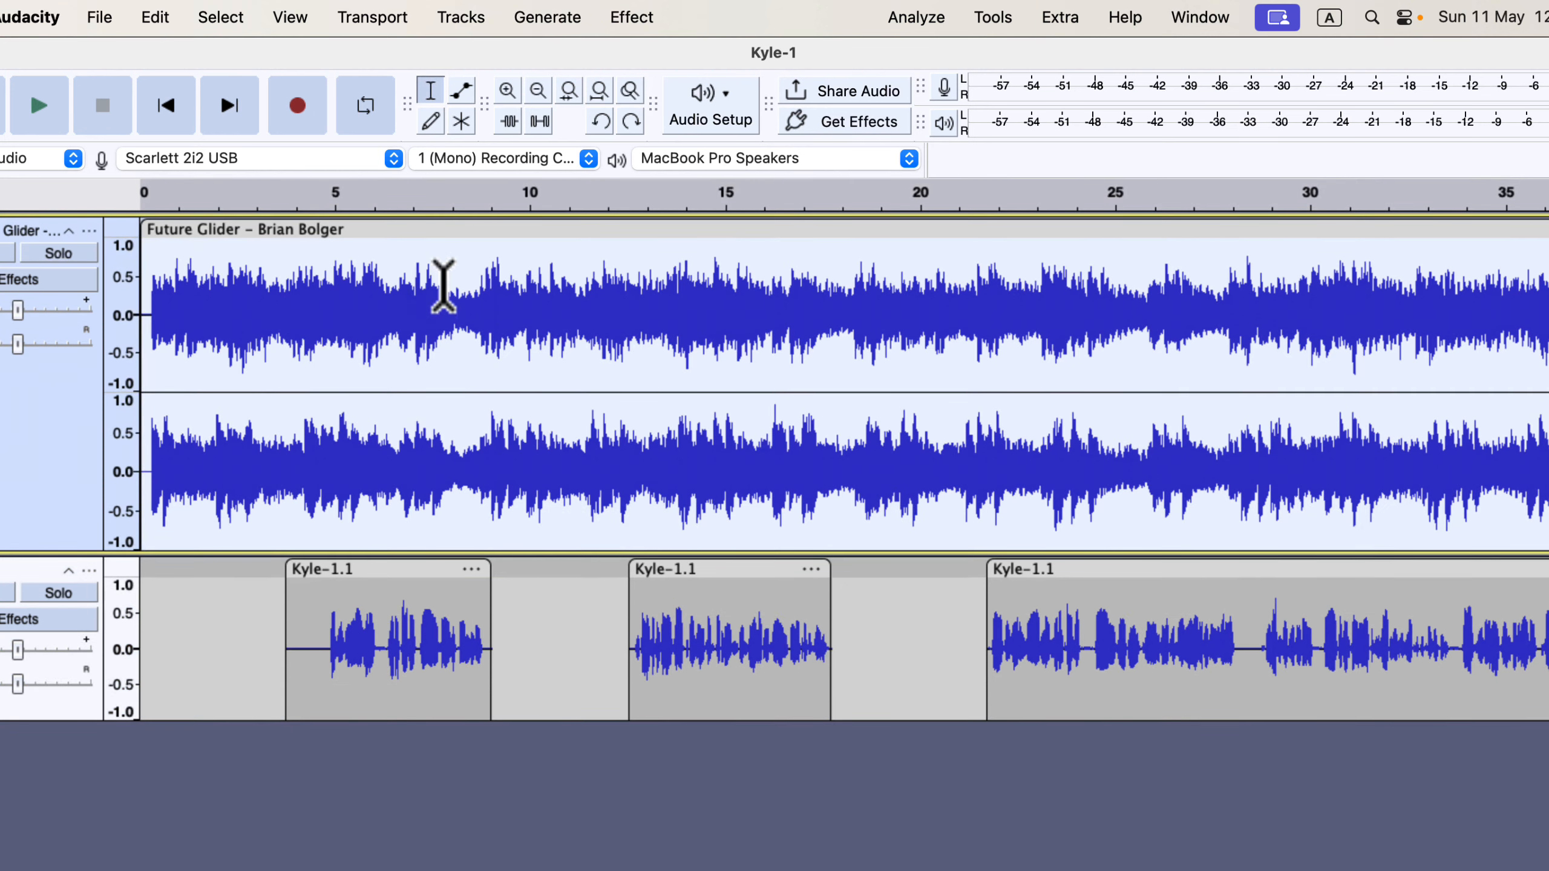
click(642, 25)
mouse_move(680, 208)
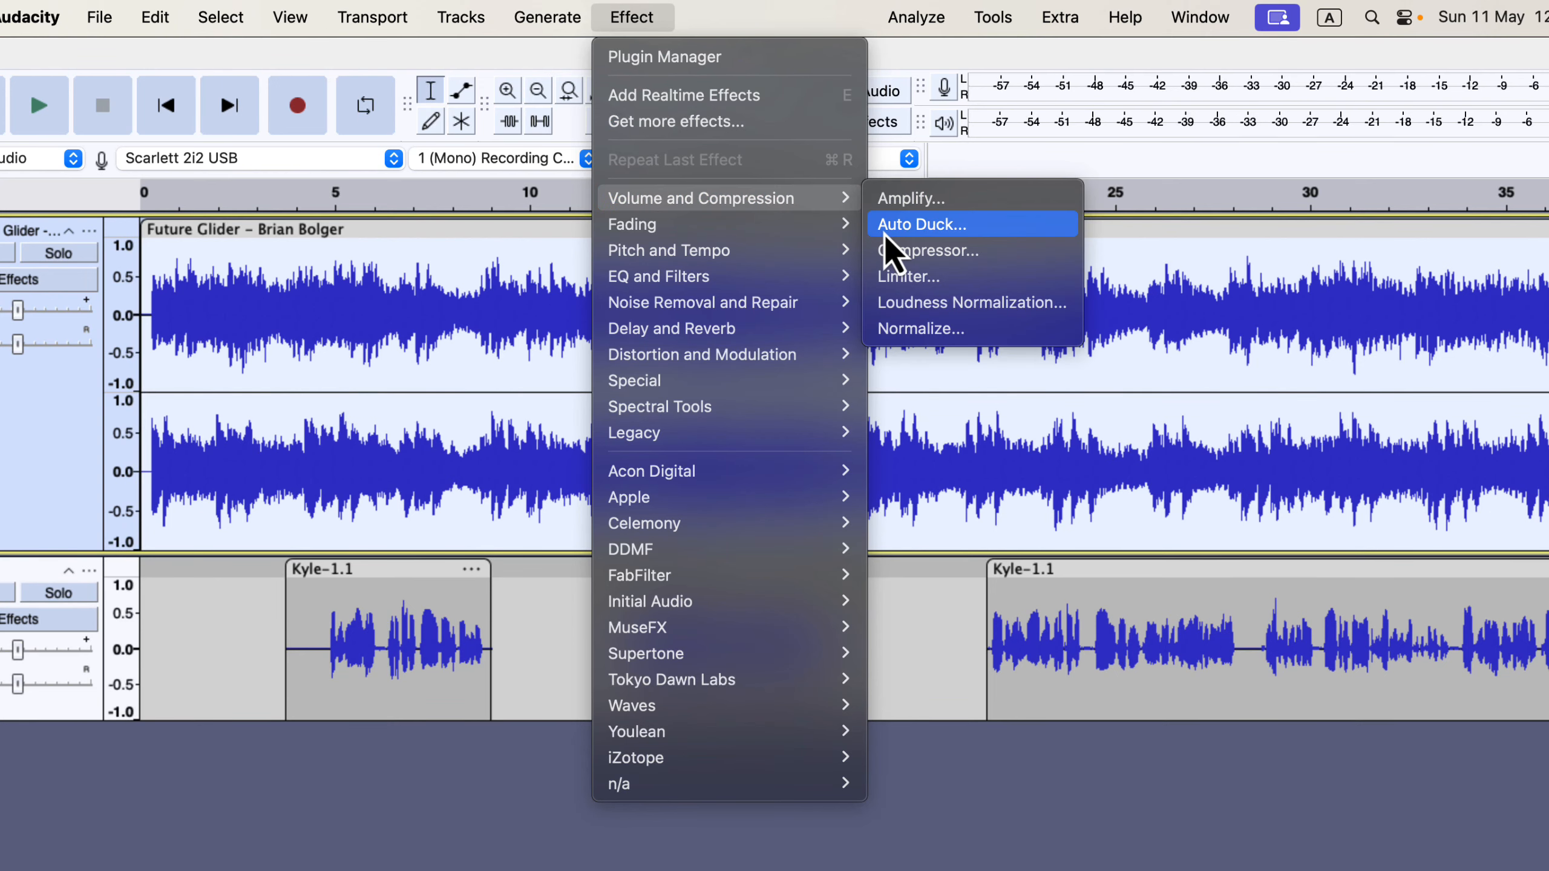
click(959, 233)
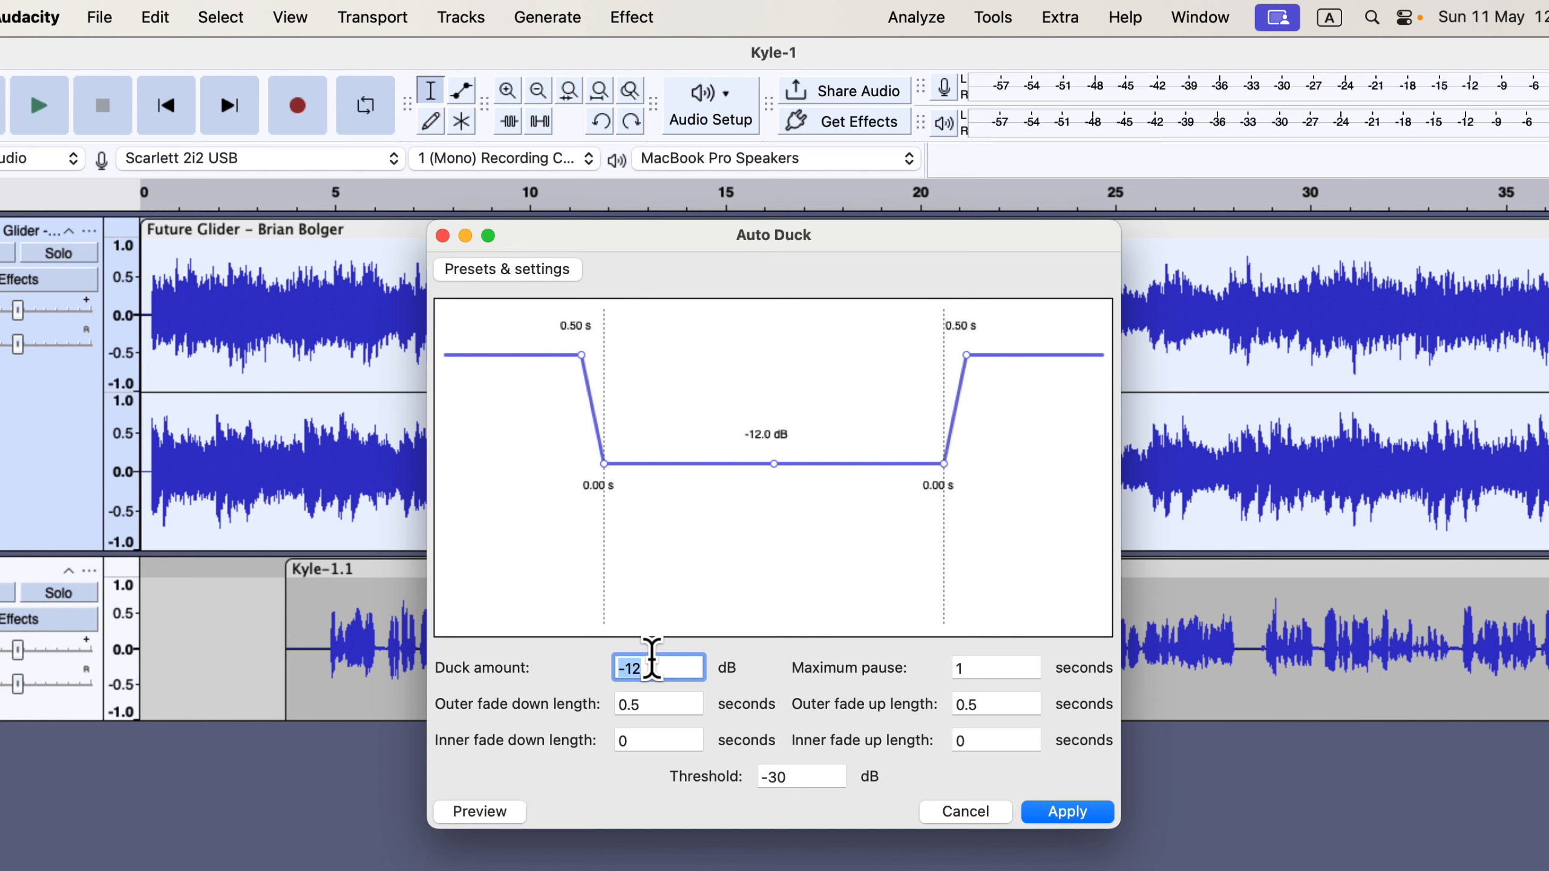
click(1076, 812)
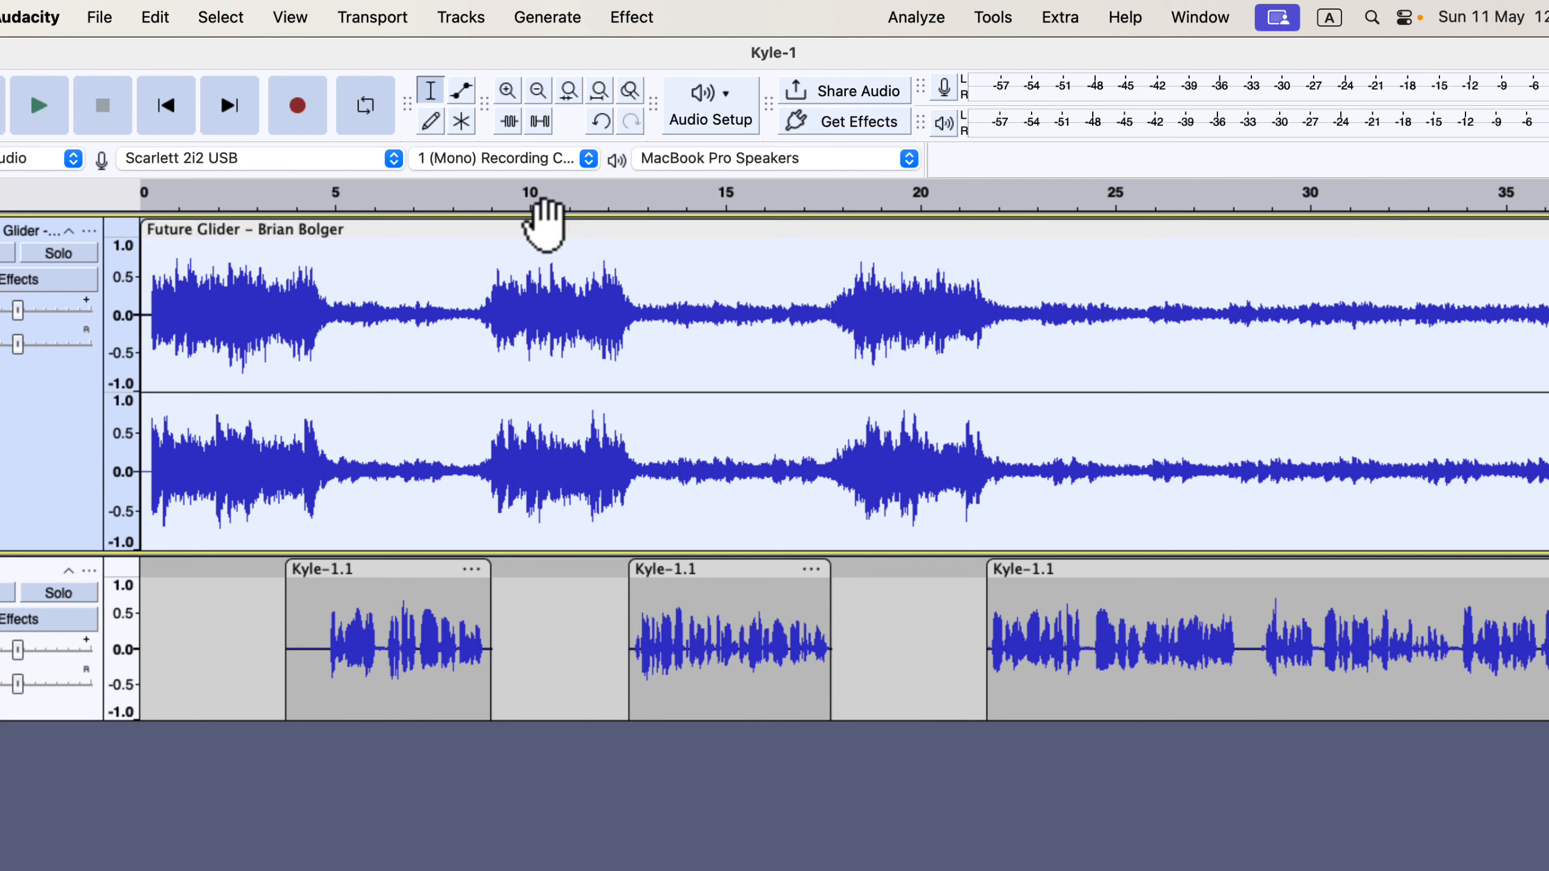
Add envelope points to the music clip at about 5, 9, 12.7, 17.7 and 21.8 seconds, matching the voice clip edges
click(462, 94)
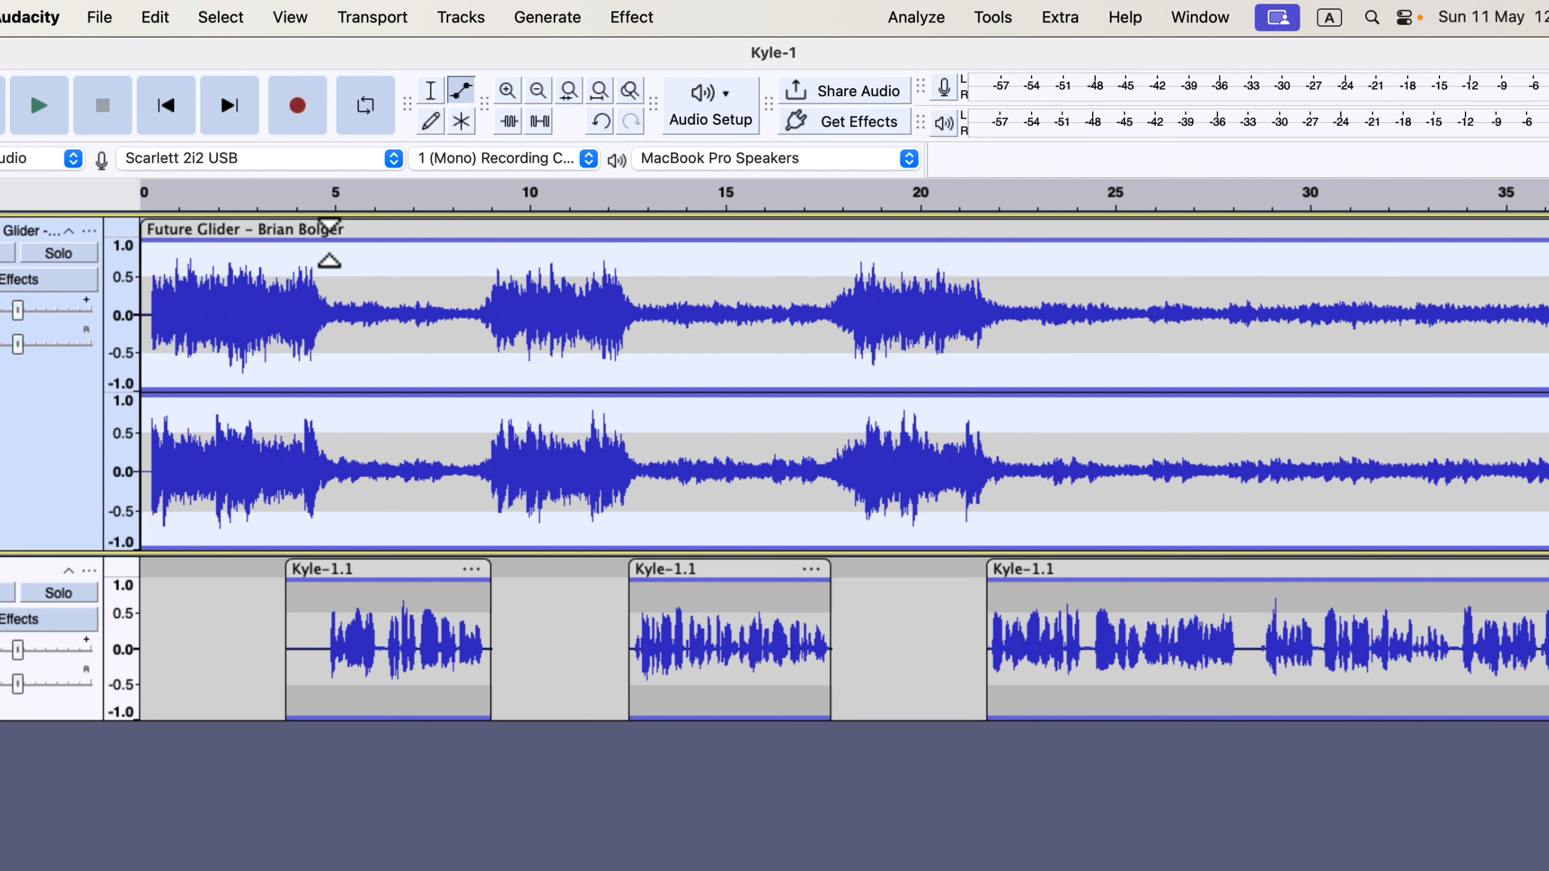
click(330, 243)
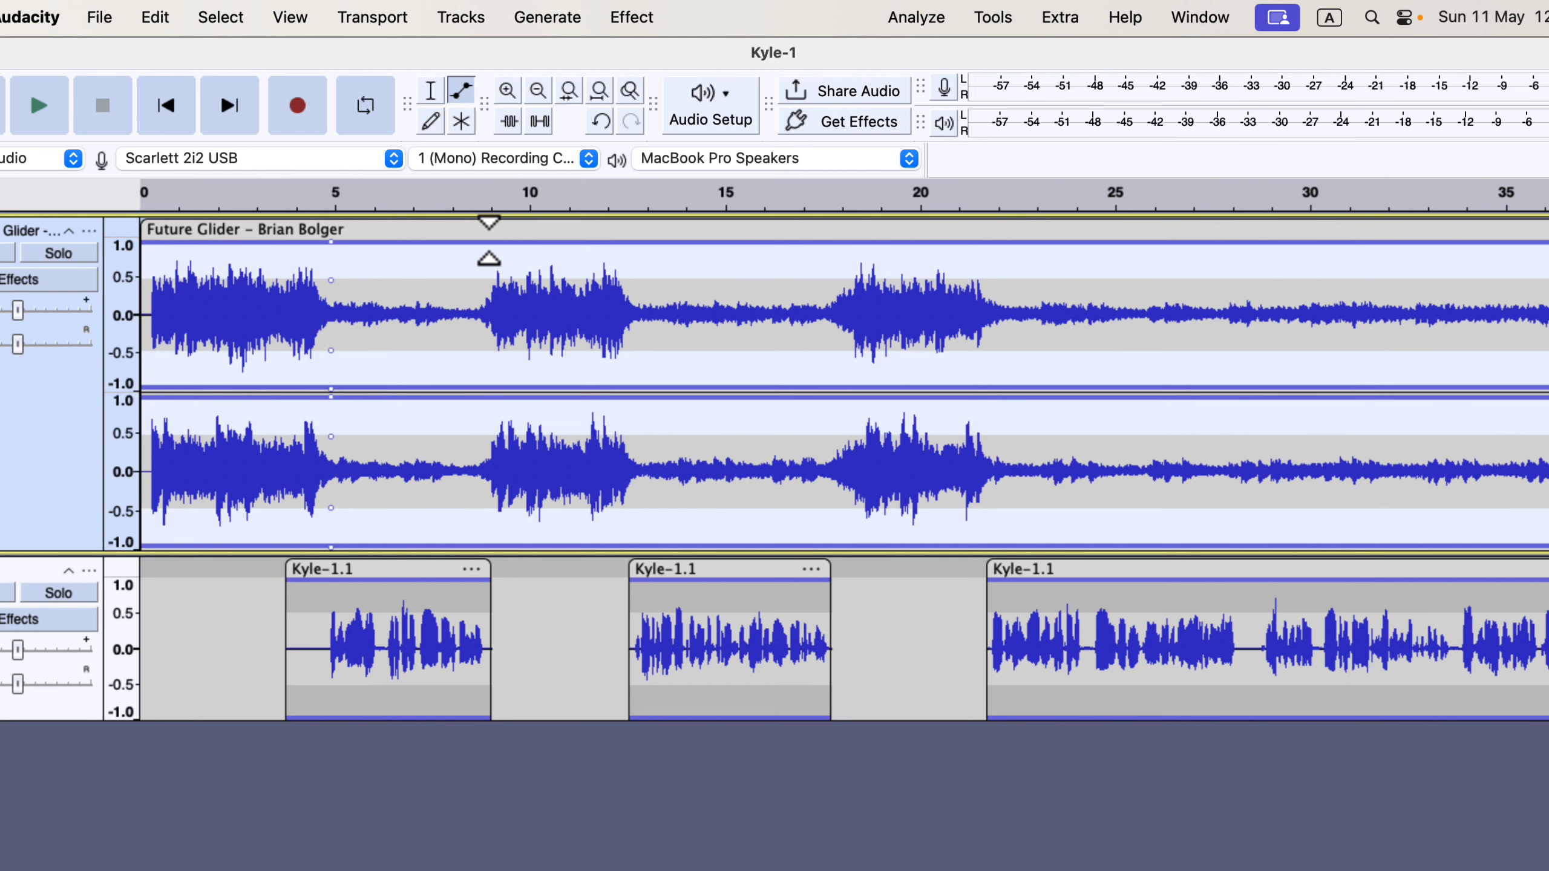
click(491, 241)
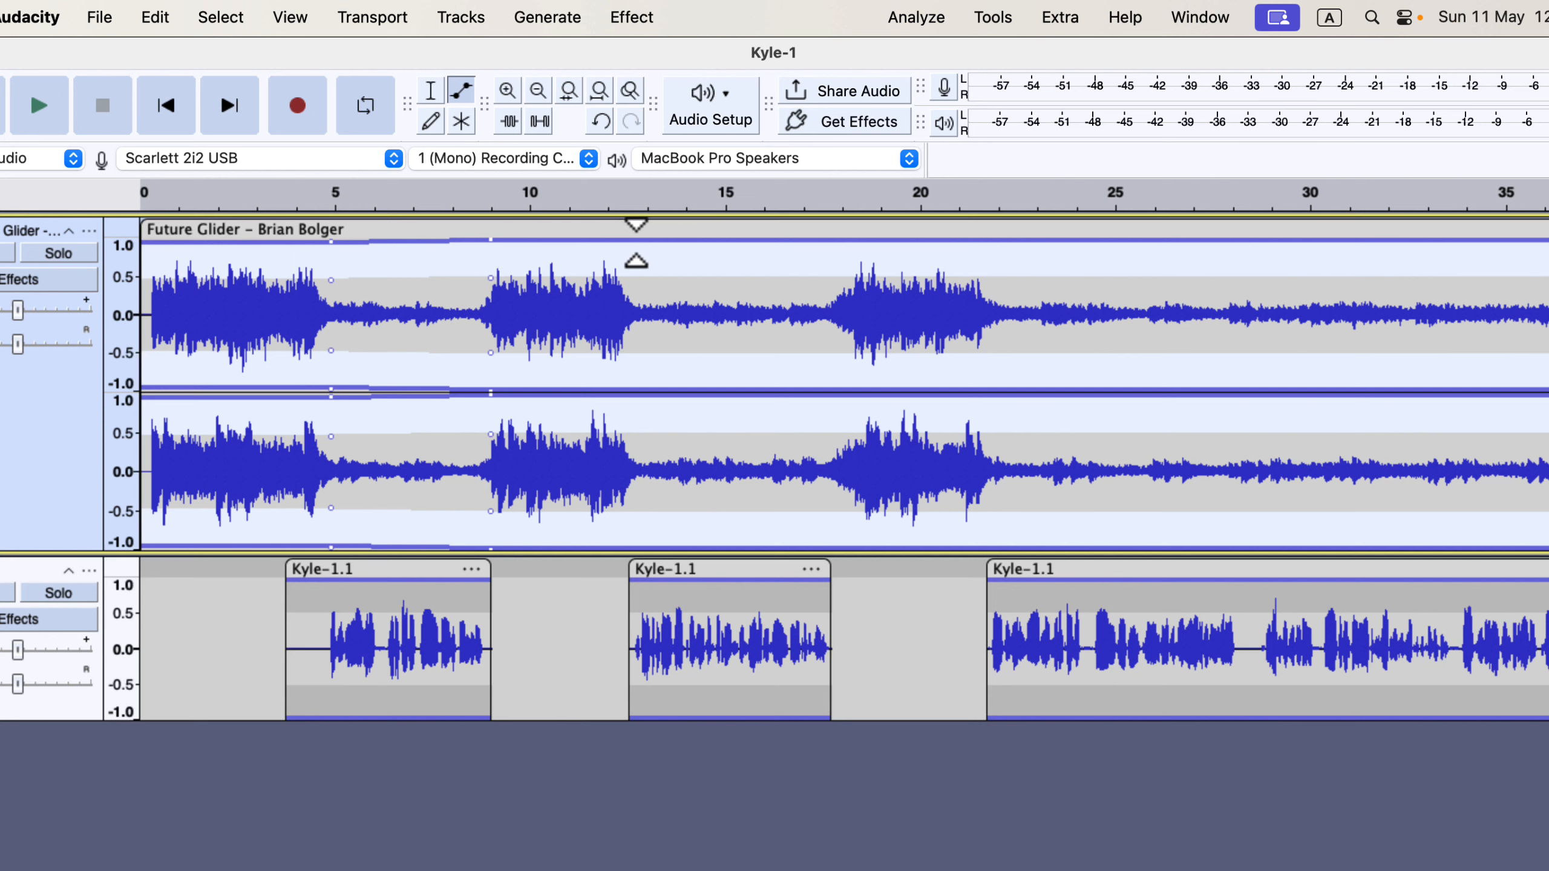
click(637, 242)
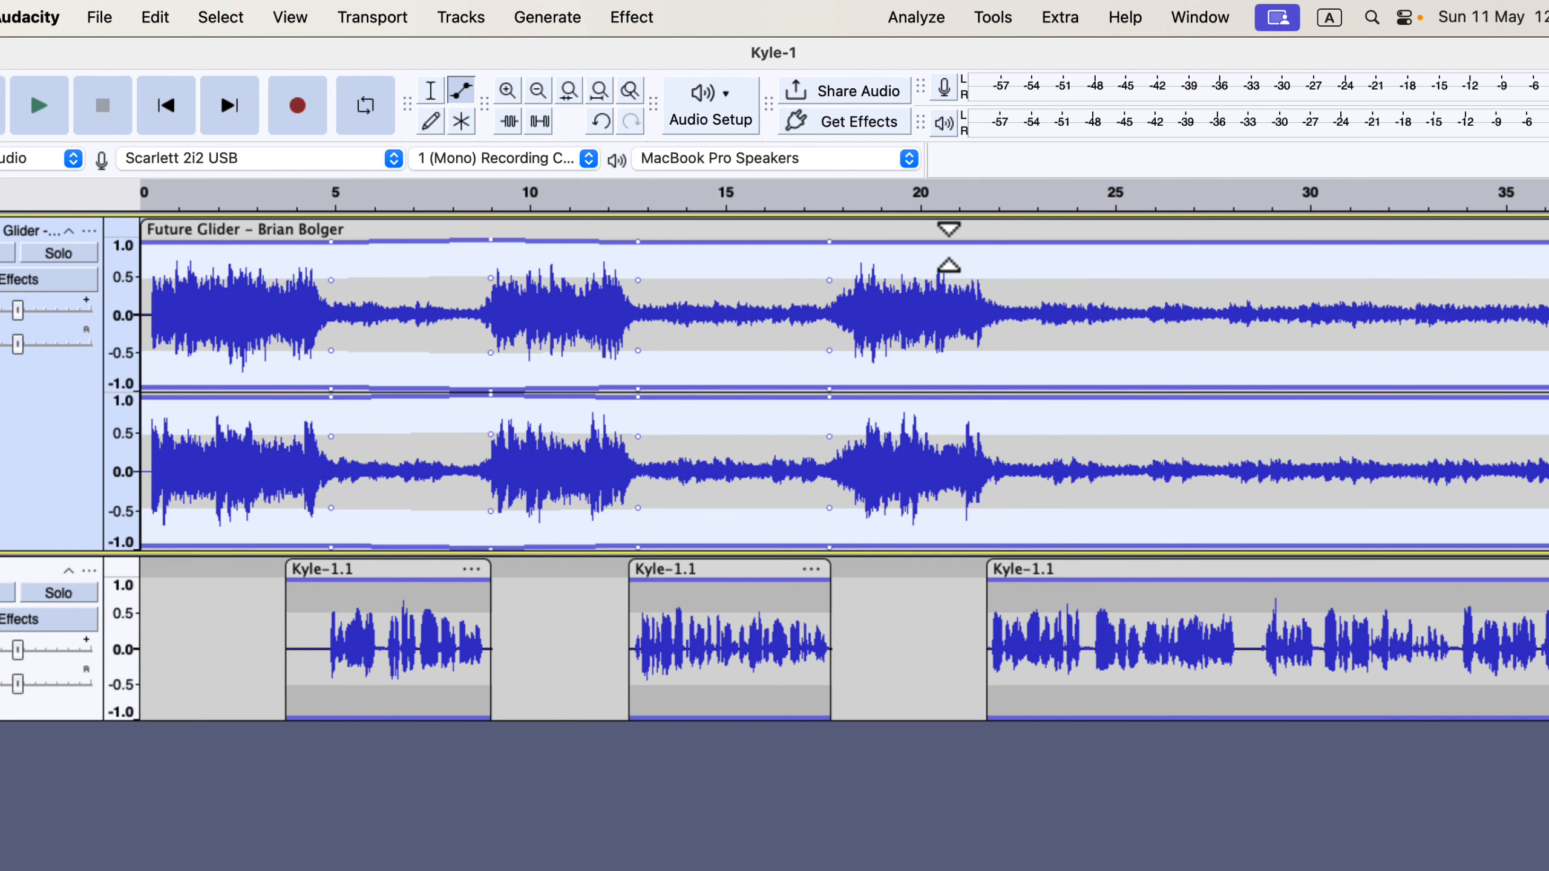
click(988, 244)
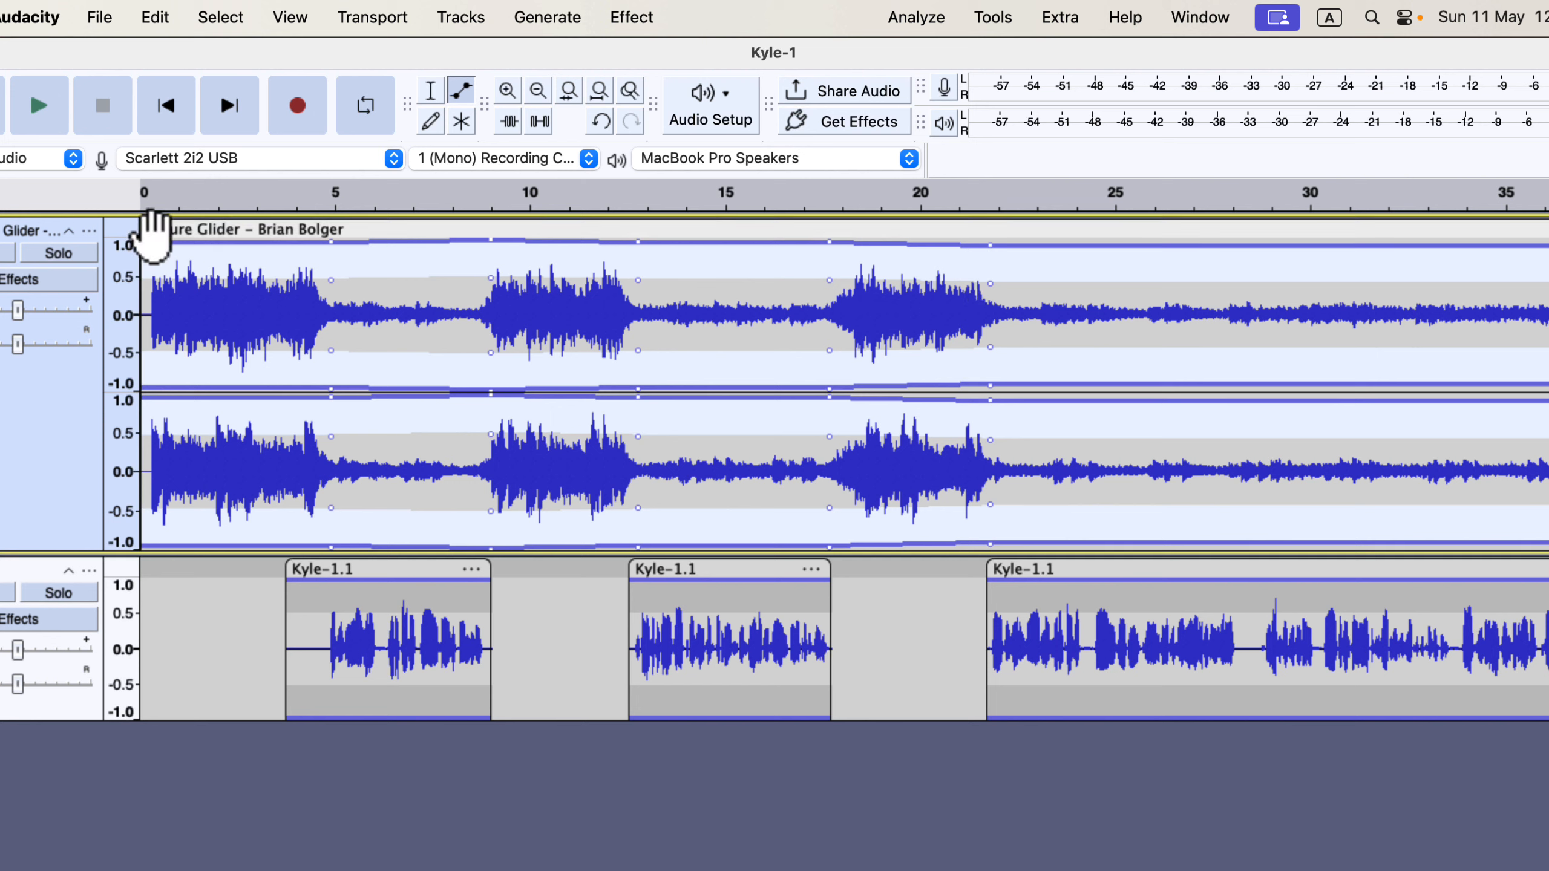
Lower the music clip's envelope at about 0.5, 7 and 10 seconds and between about 19 and 21 seconds
drag(160, 244, 160, 273)
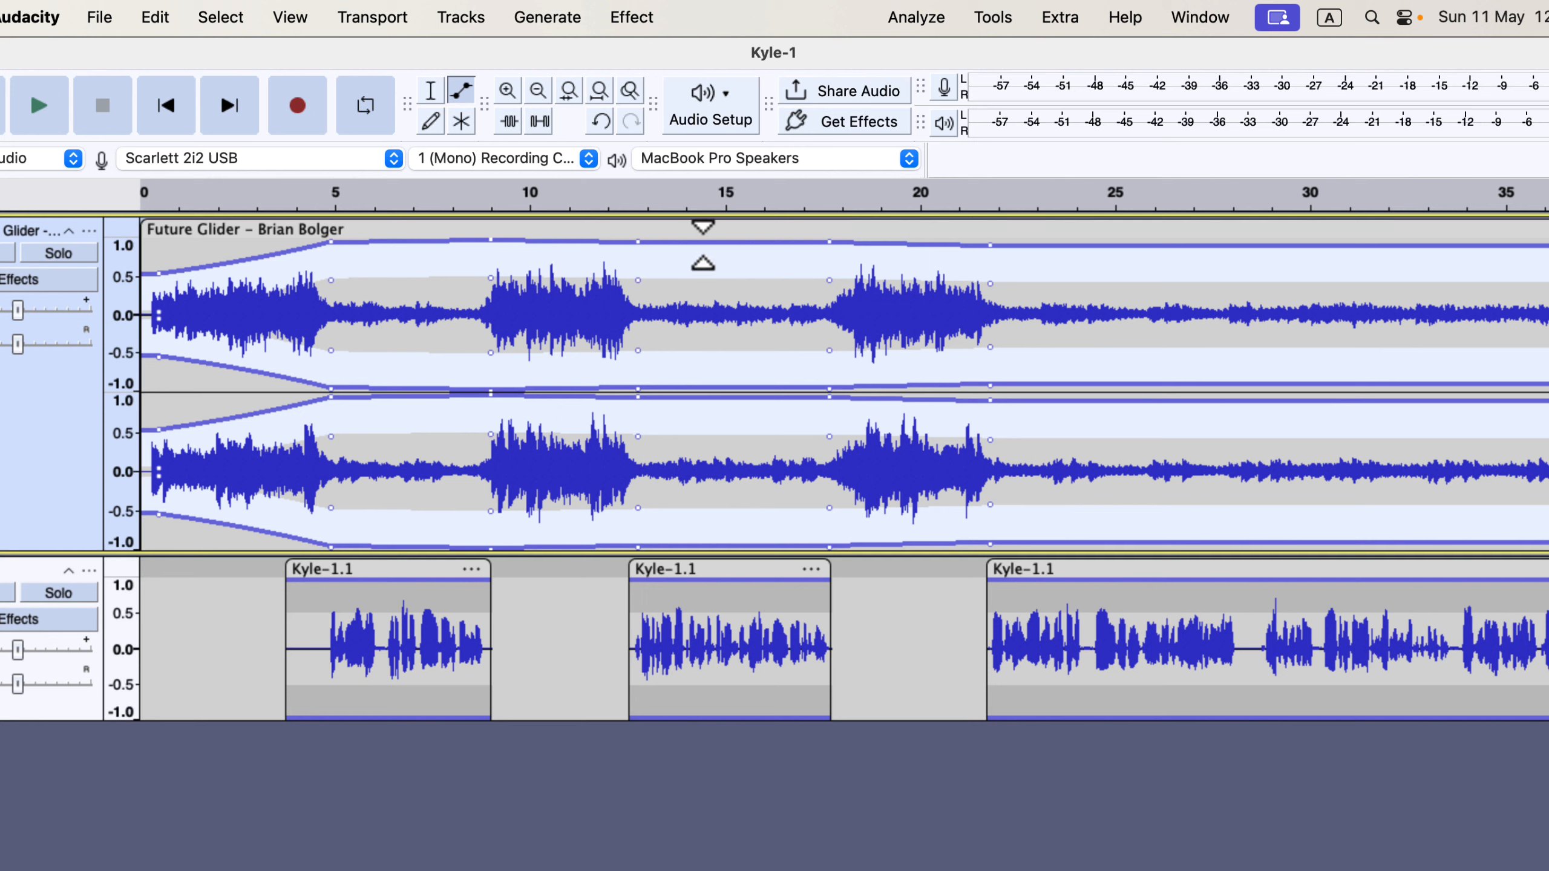
drag(880, 242, 954, 263)
drag(524, 243, 524, 257)
drag(409, 243, 410, 263)
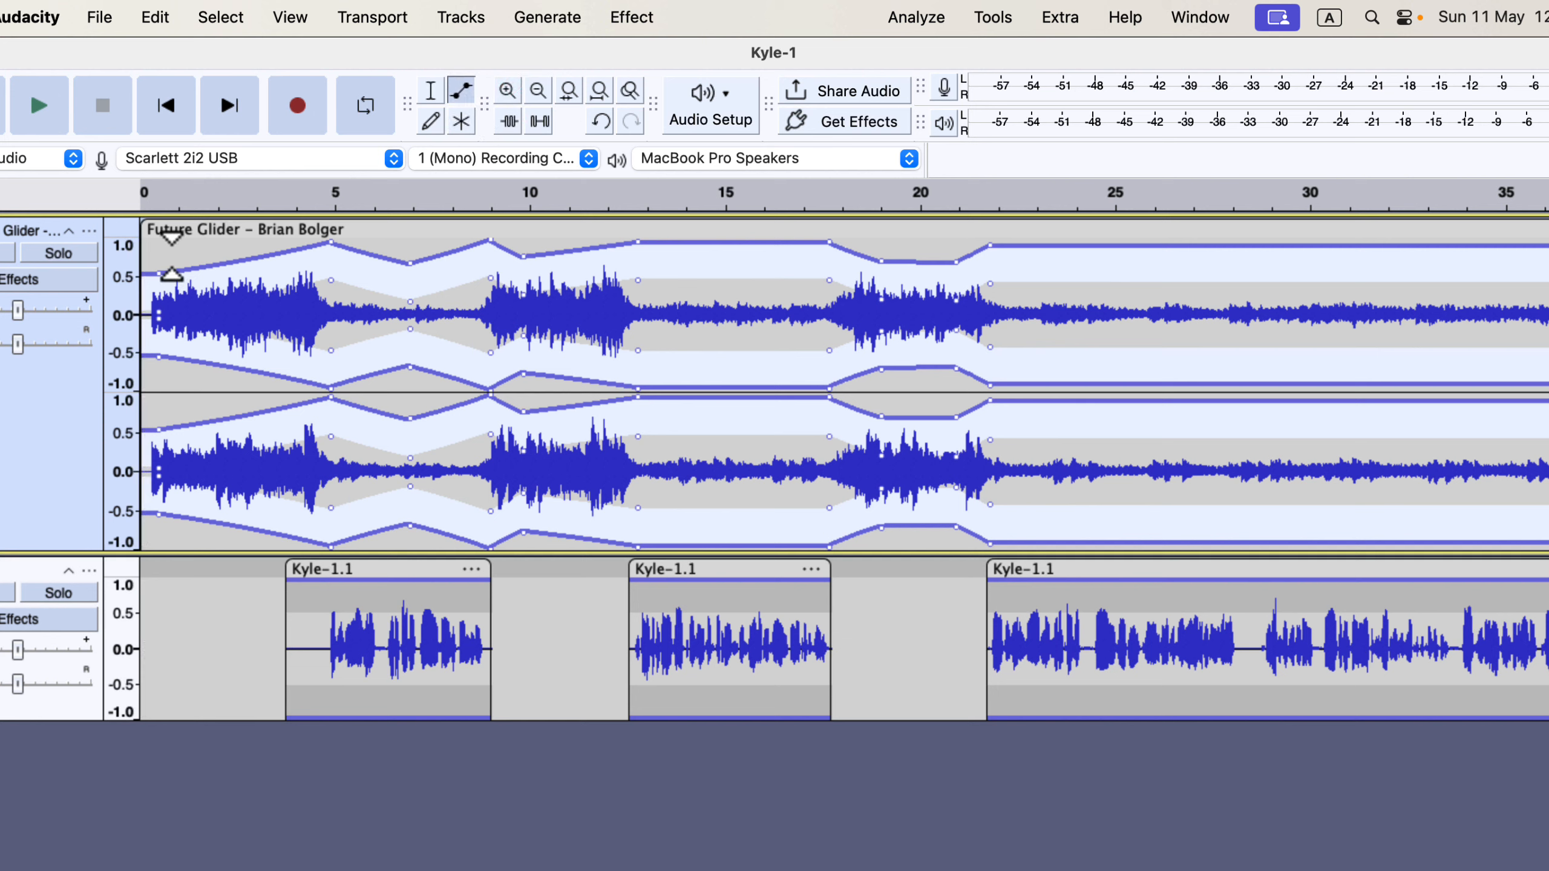
click(172, 256)
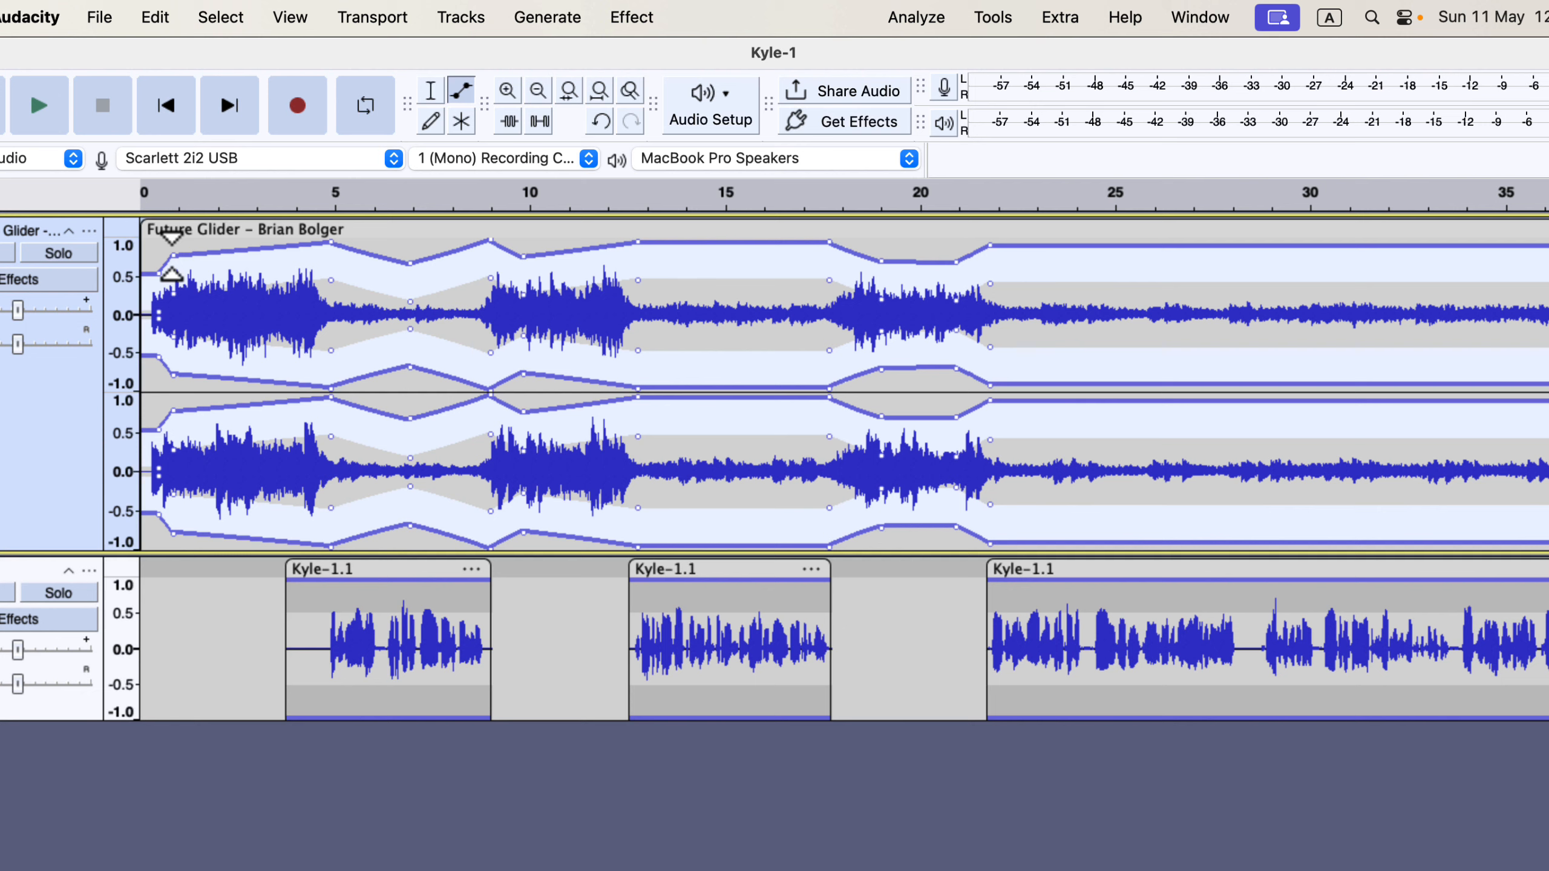
key(super+z)
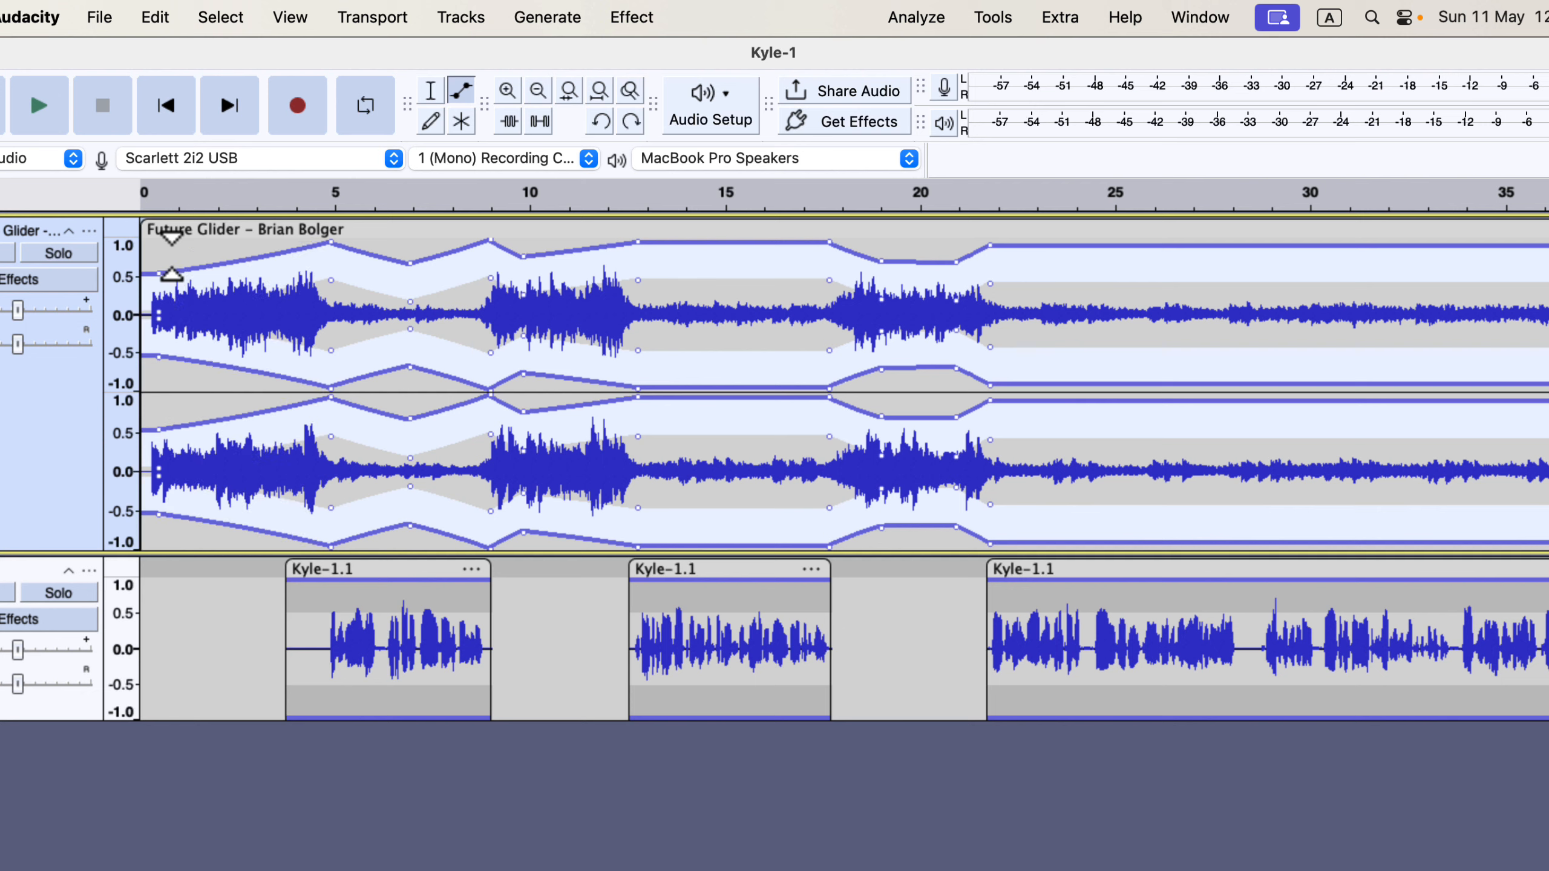
Use the Multi-Tool to add an envelope point at about 2 seconds in the music clip, and play from near its start
click(462, 125)
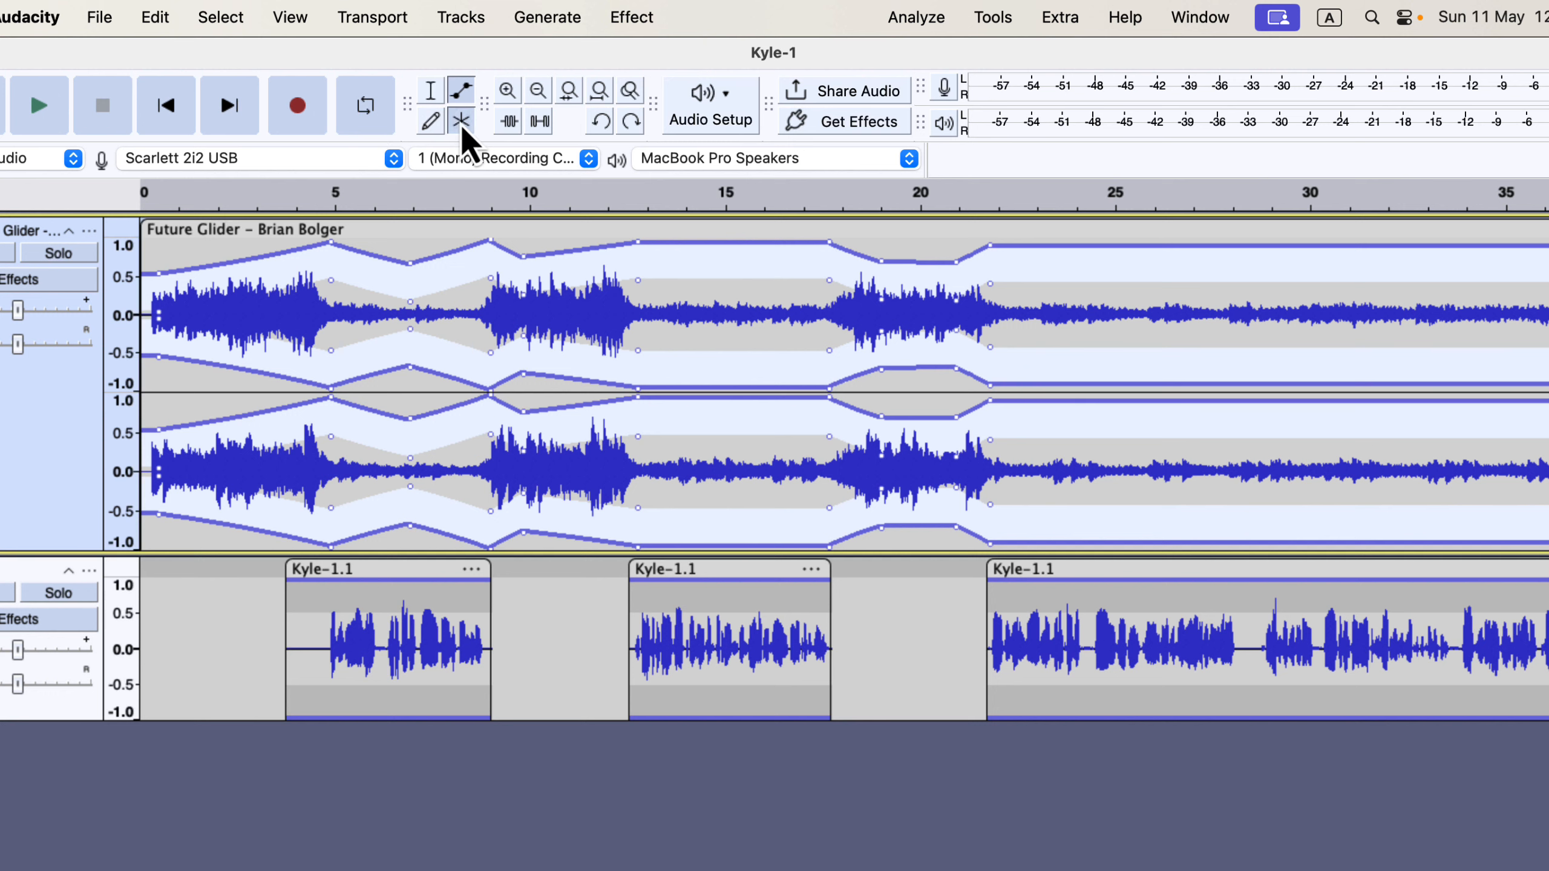
click(176, 269)
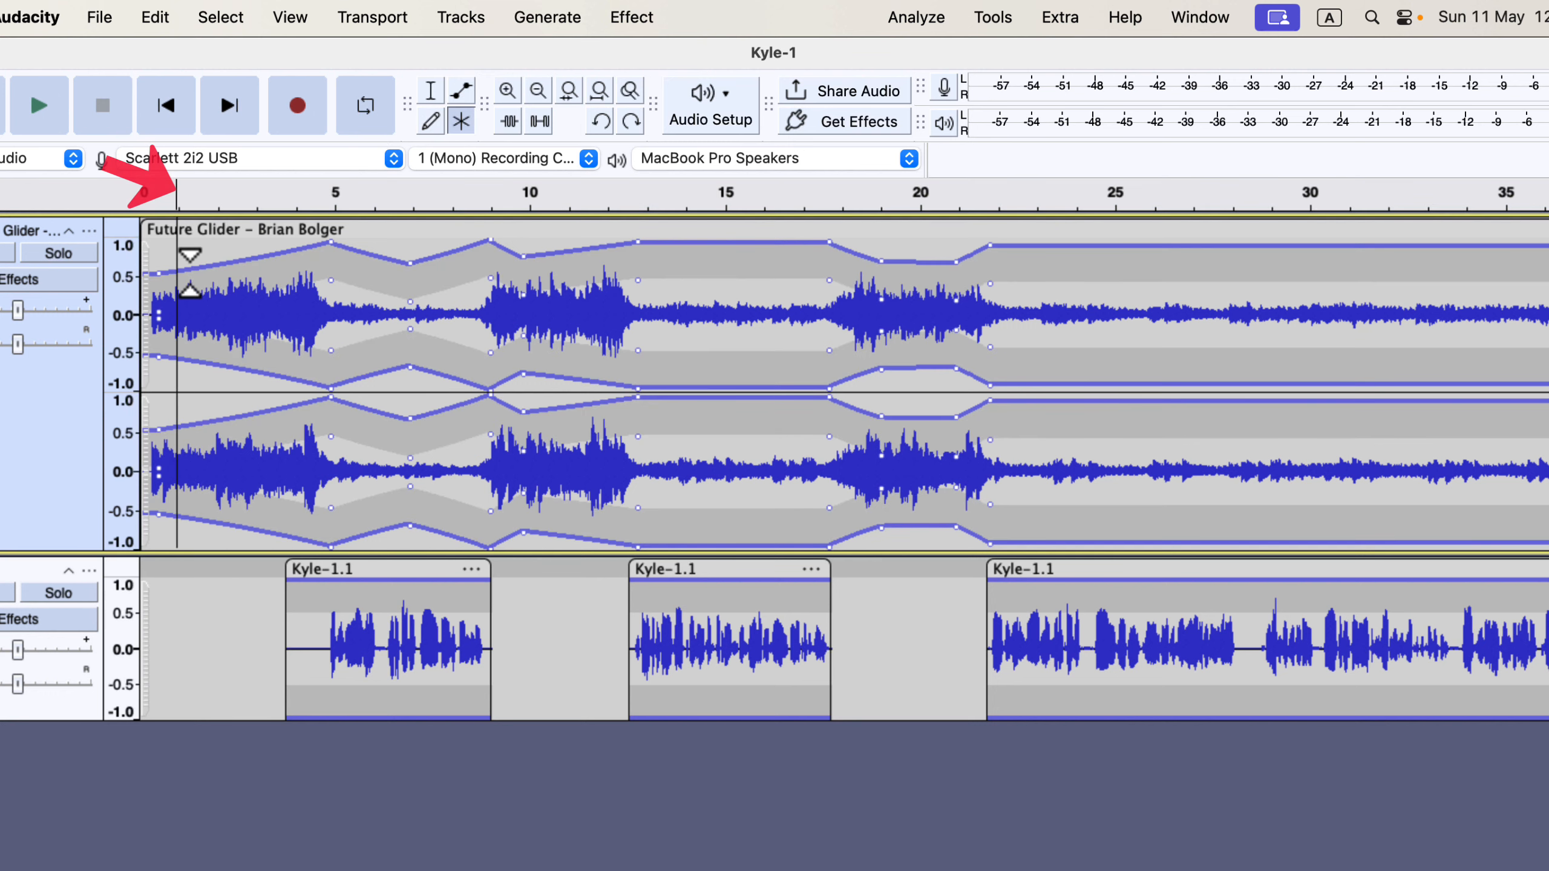
click(160, 252)
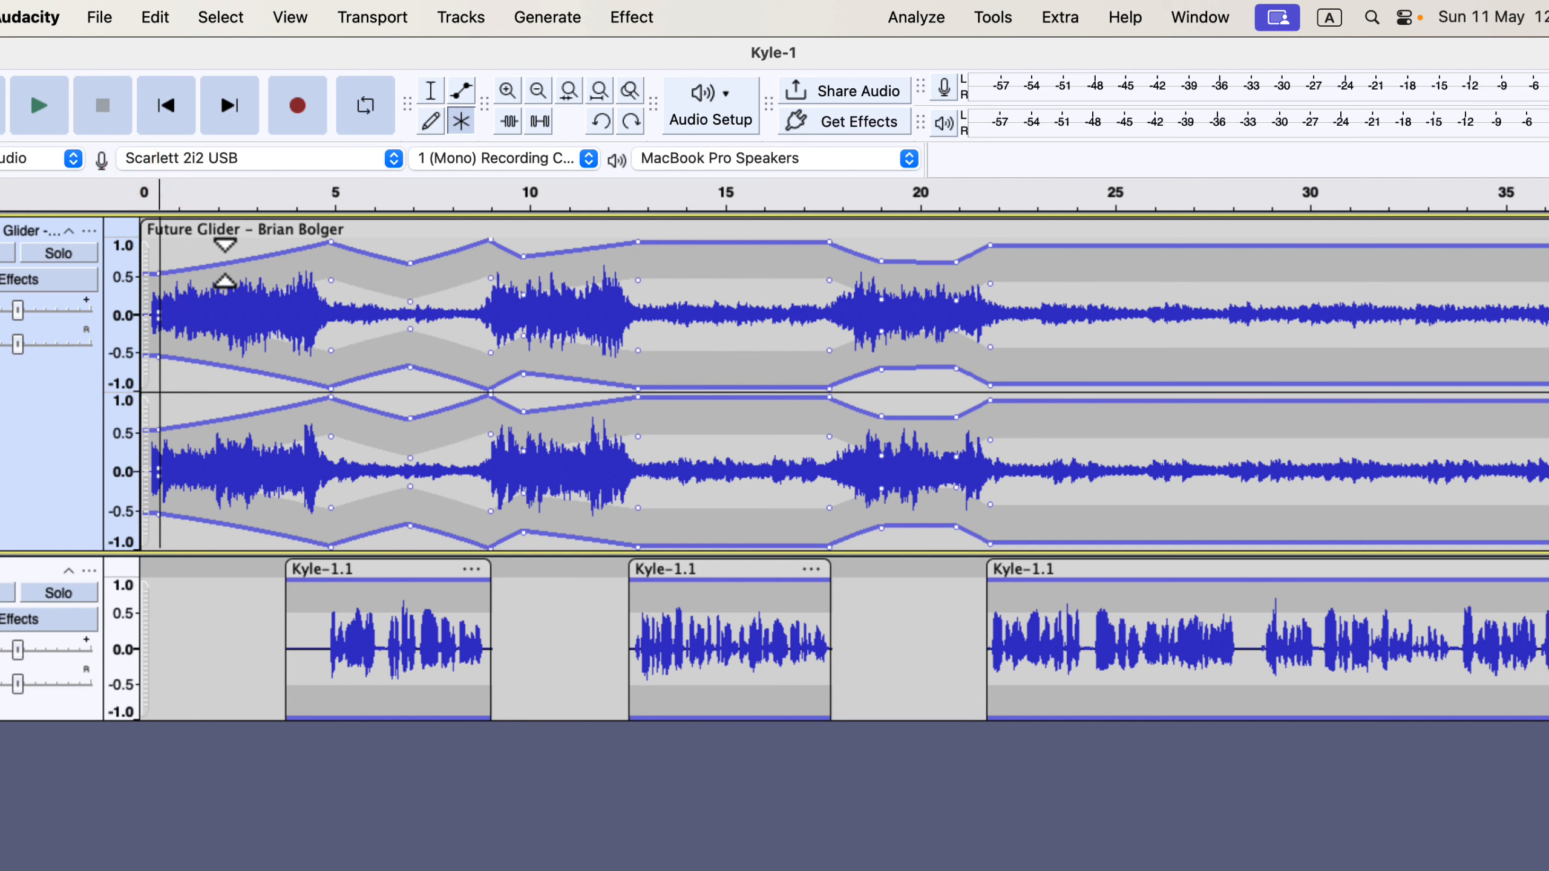
drag(225, 264, 226, 266)
click(152, 260)
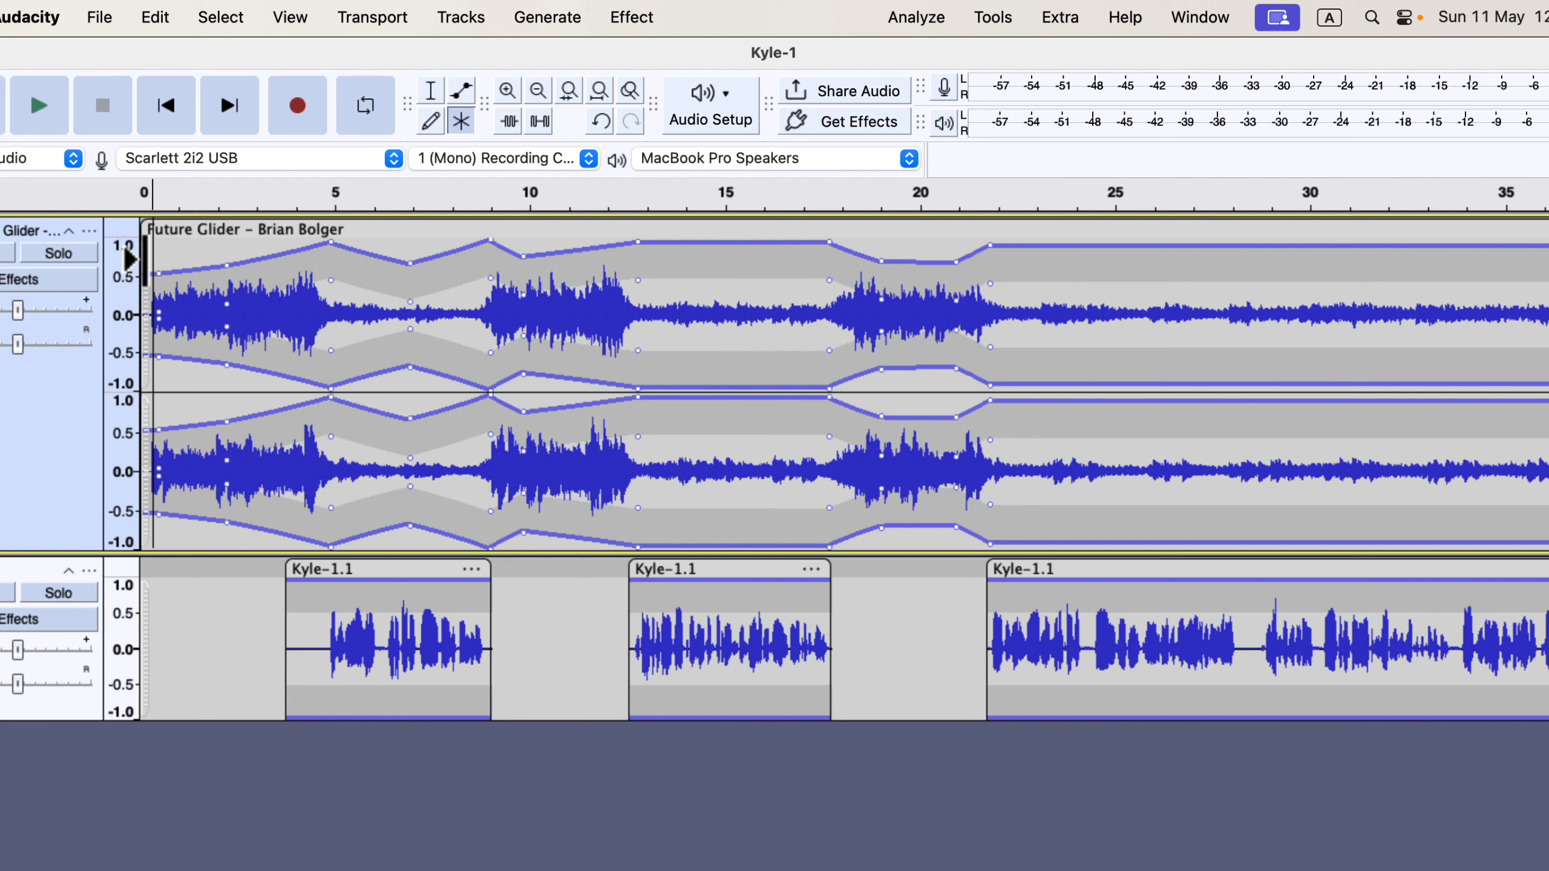
key(space)
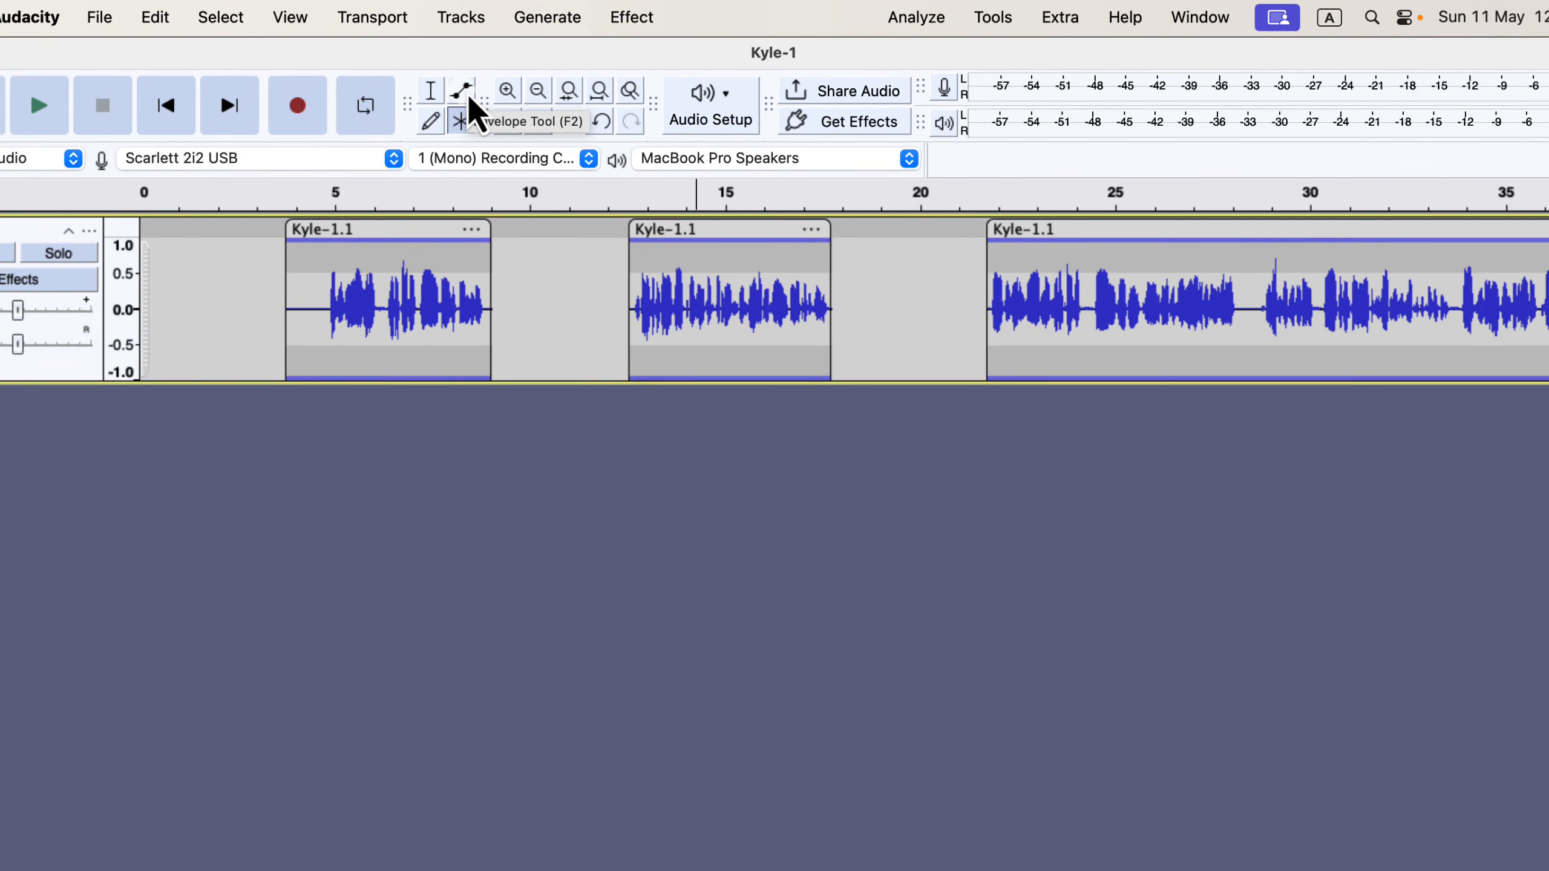
Add envelope points at about 28.5 and 30.2 seconds in the third voice clip and lower the volume between them by about half
click(464, 93)
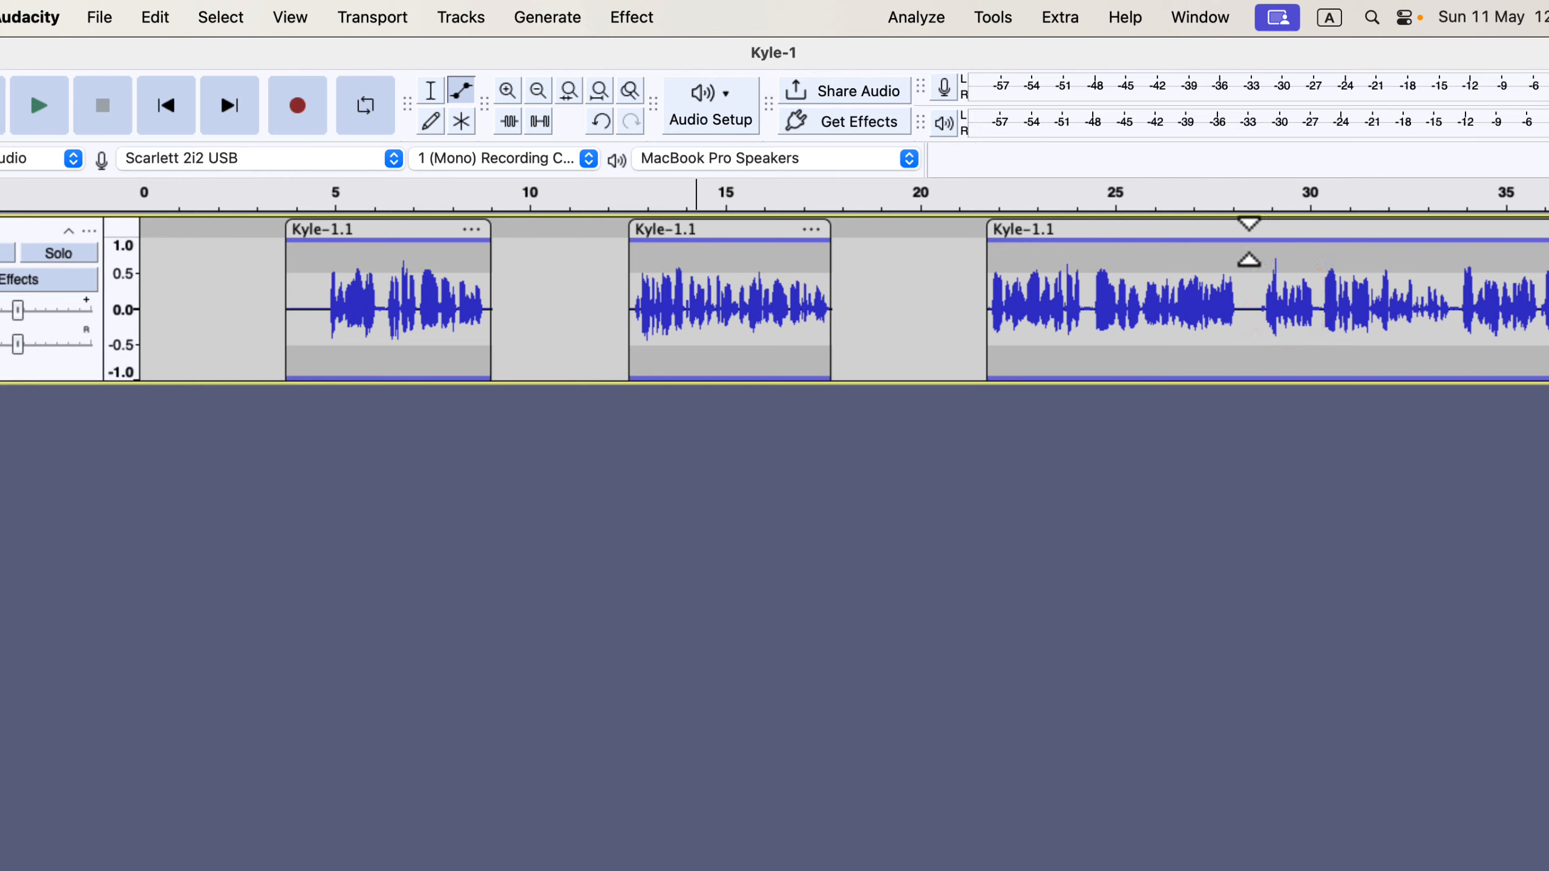
click(1249, 241)
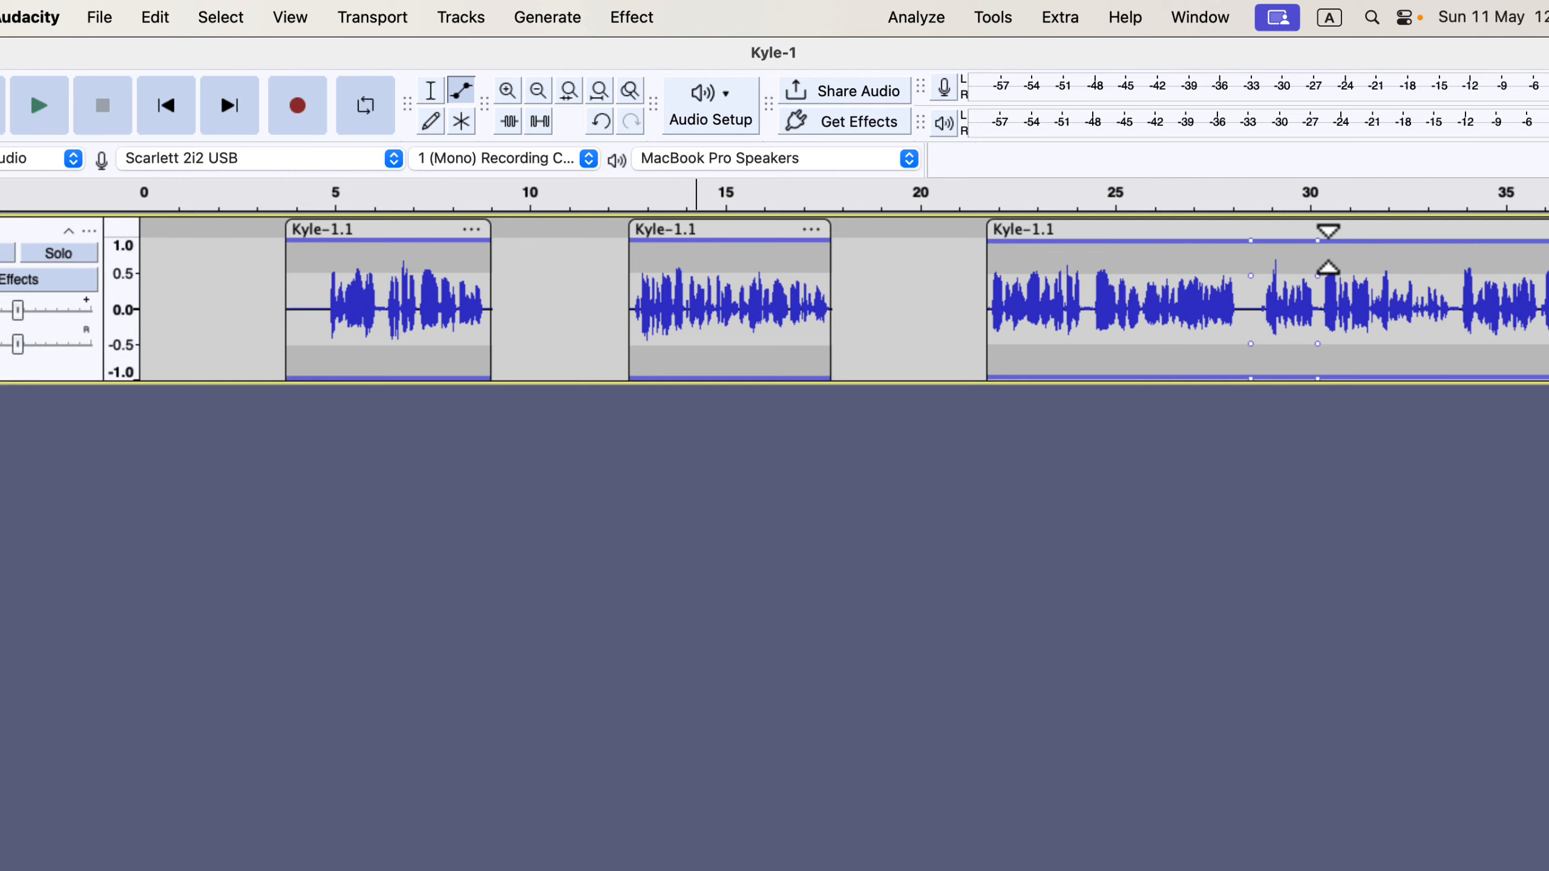
click(1318, 242)
drag(1279, 242, 1288, 284)
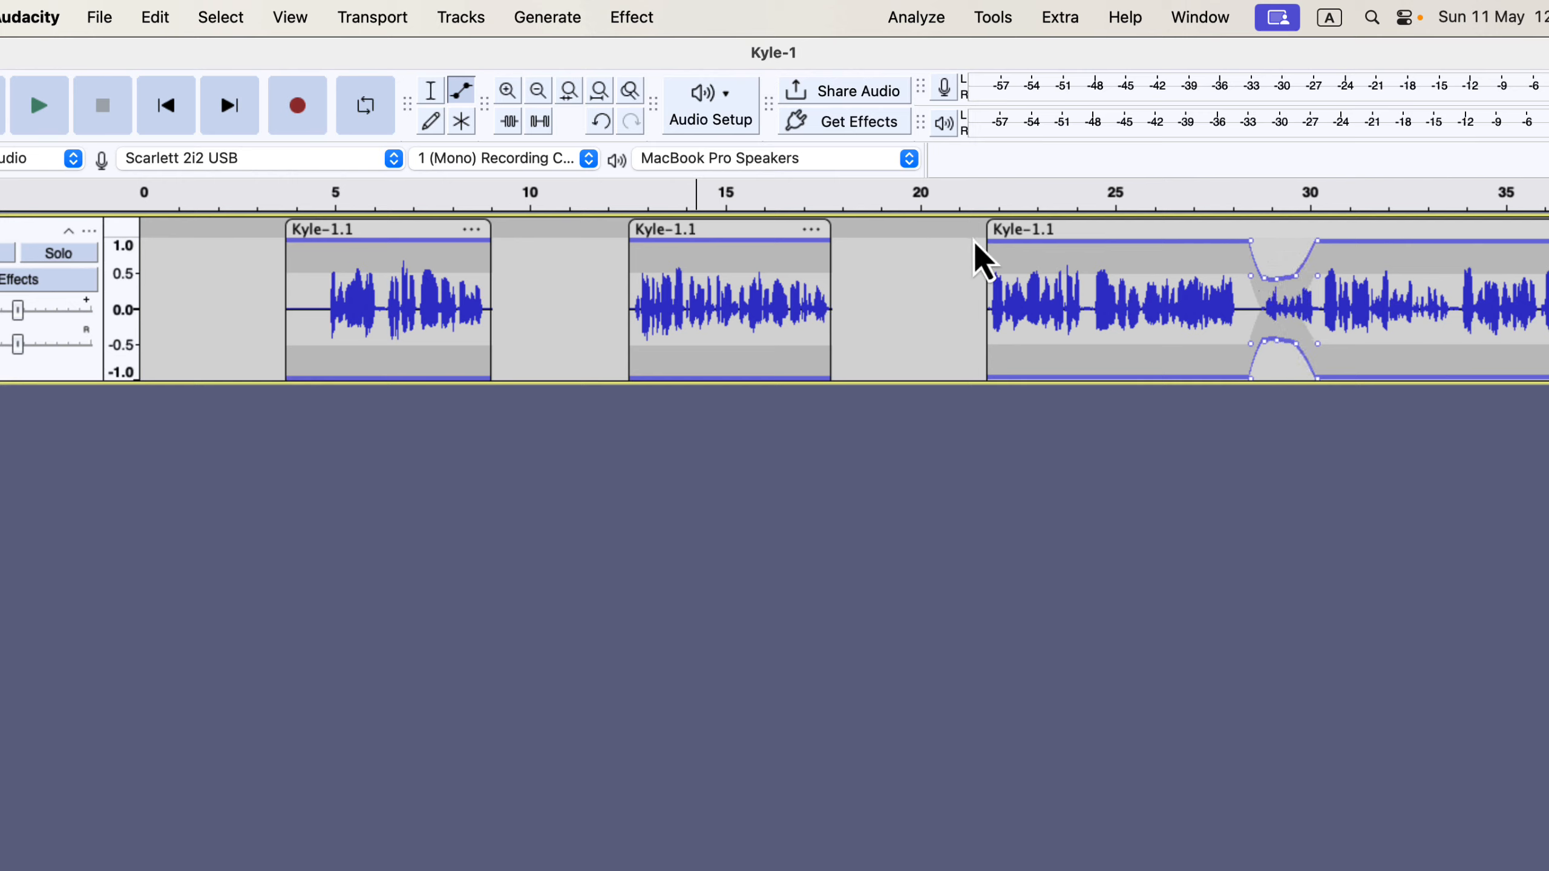
Play the voice track from about 21 seconds through the lowered section to check the volume dip
click(430, 91)
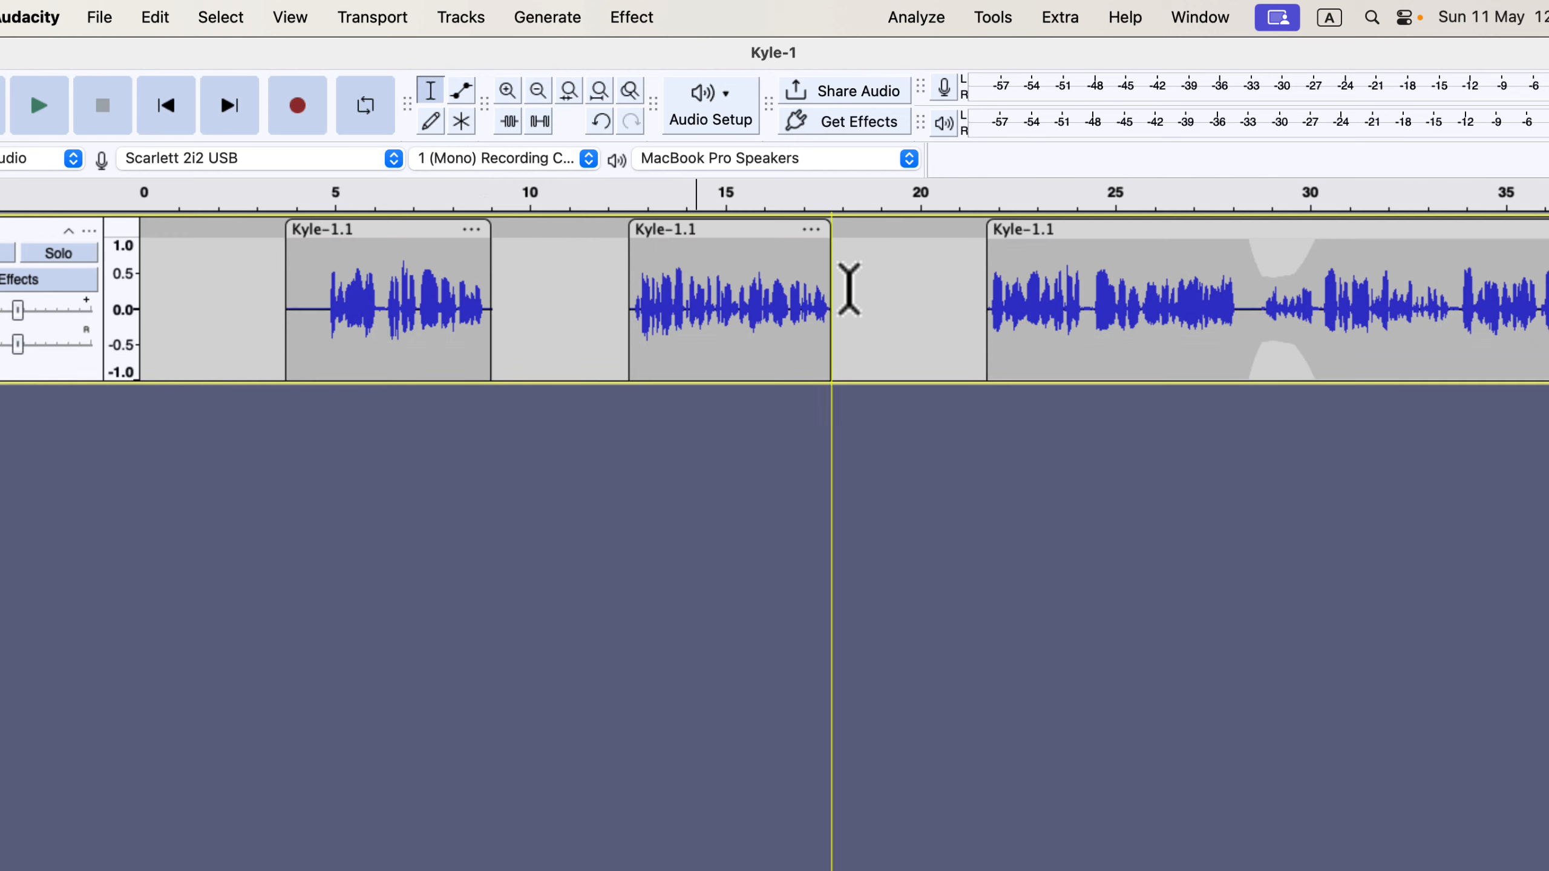
click(968, 278)
key(space)
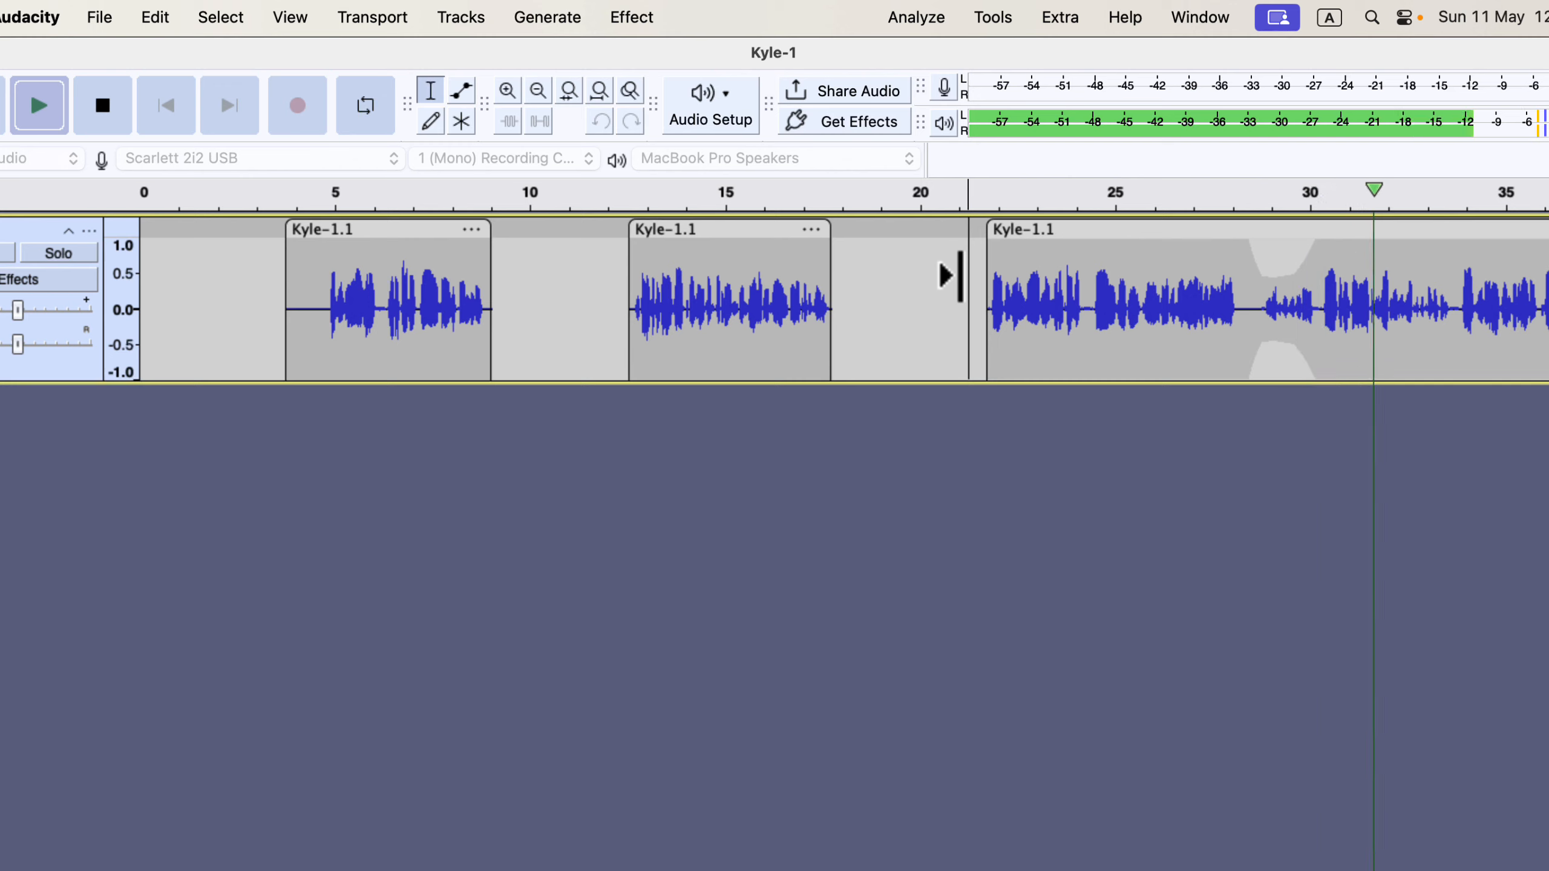
key(space)
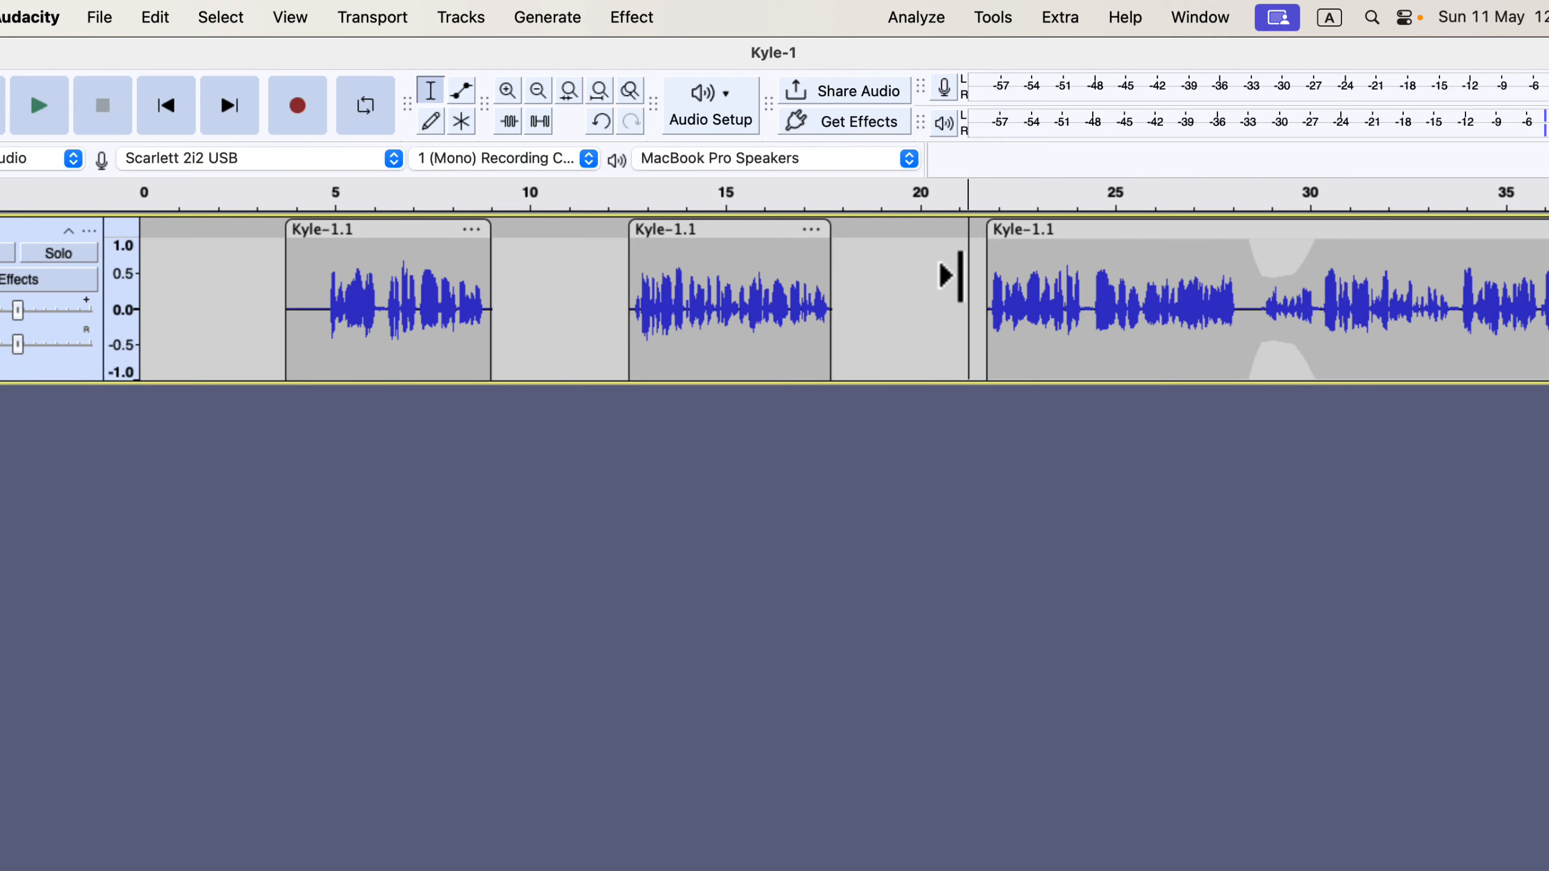